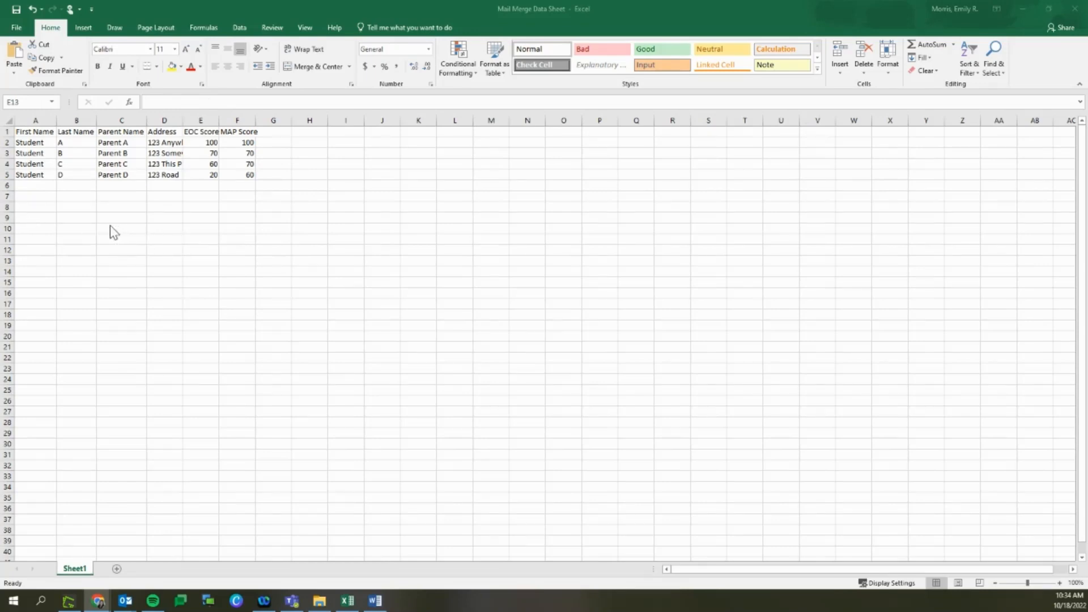
Examine the mail merge data sheet's column headers, from First Name to MAP Score, and the student values beneath them.
left_click(23, 132)
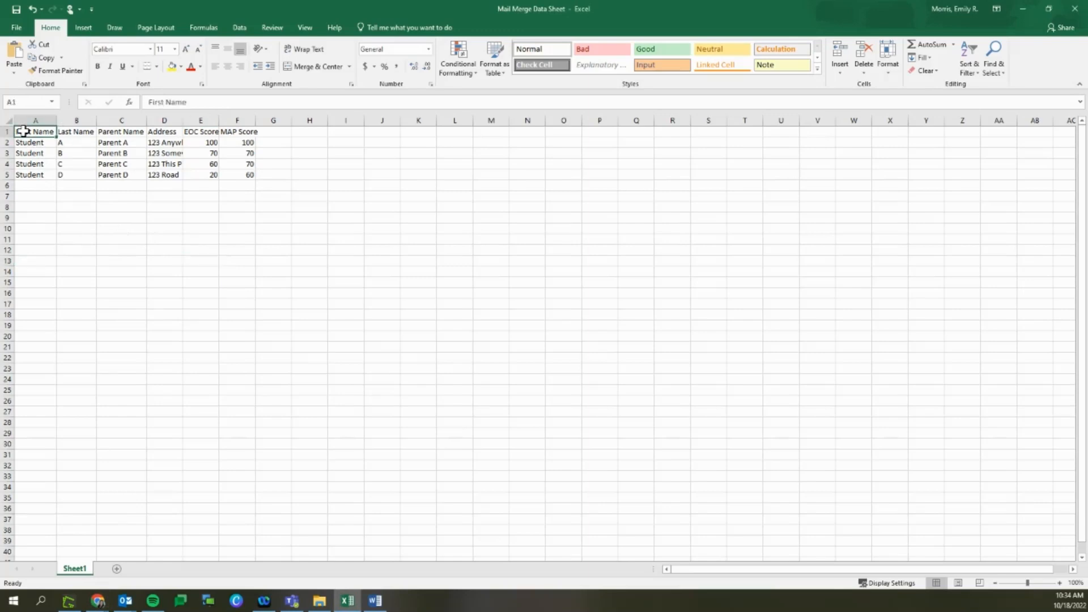
left_click(86, 132)
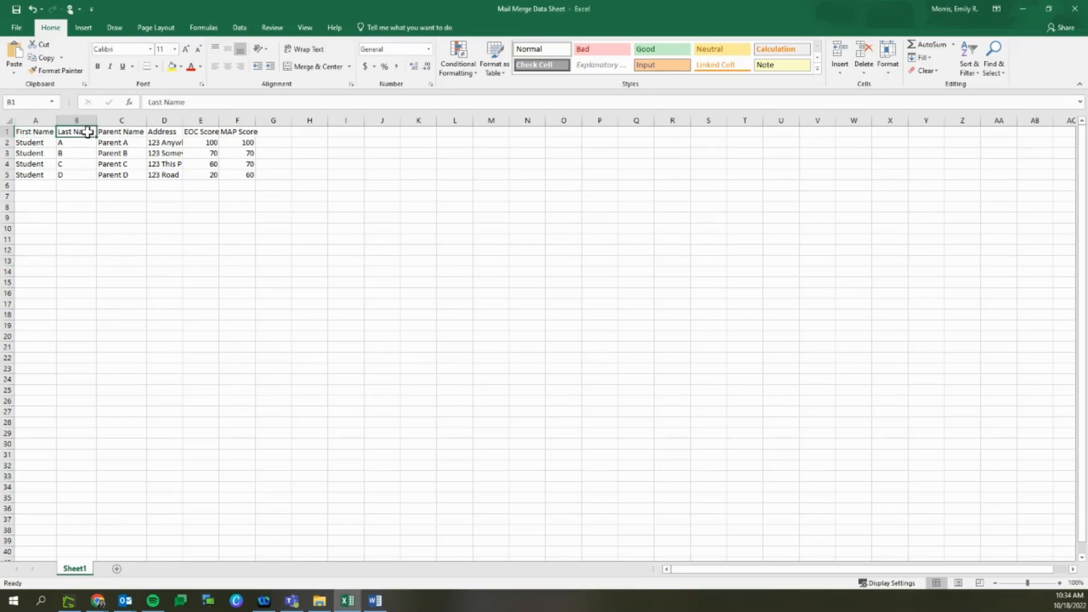
left_click(130, 139)
left_click(135, 130)
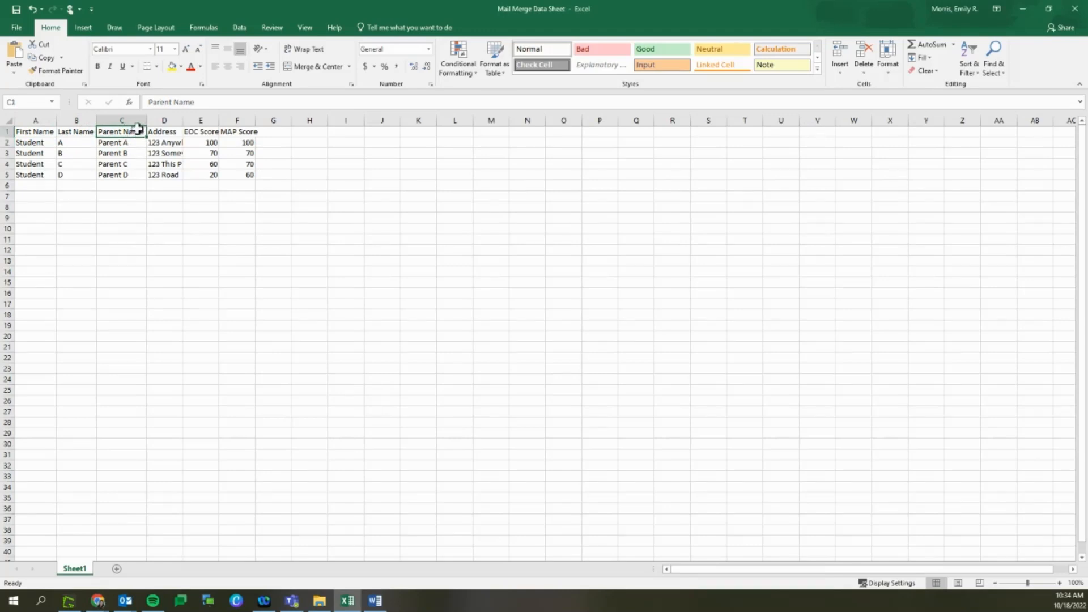
left_click(169, 132)
left_click(206, 133)
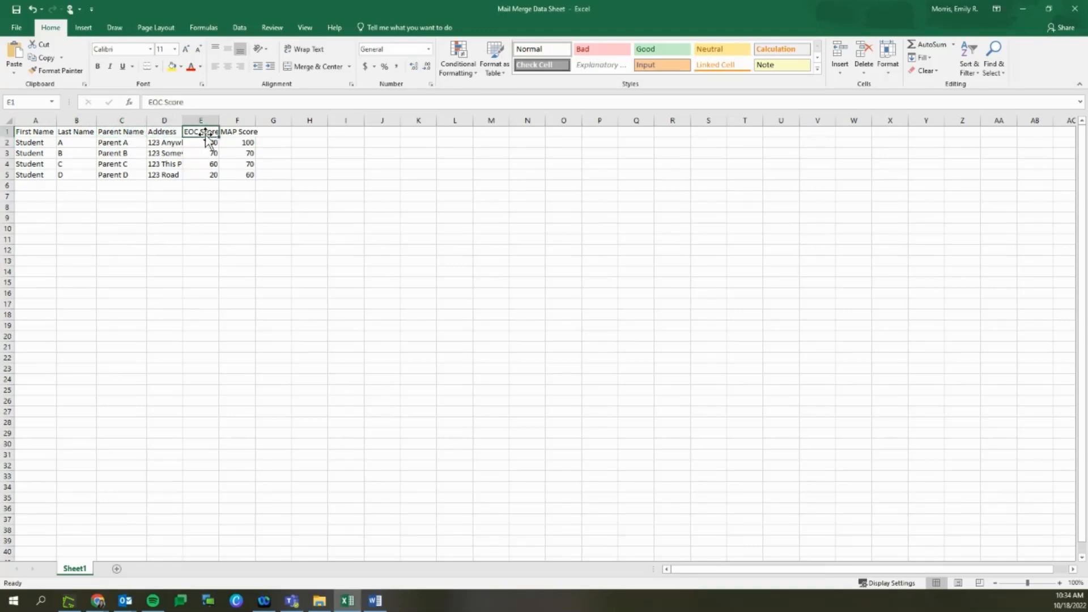
left_click(157, 132)
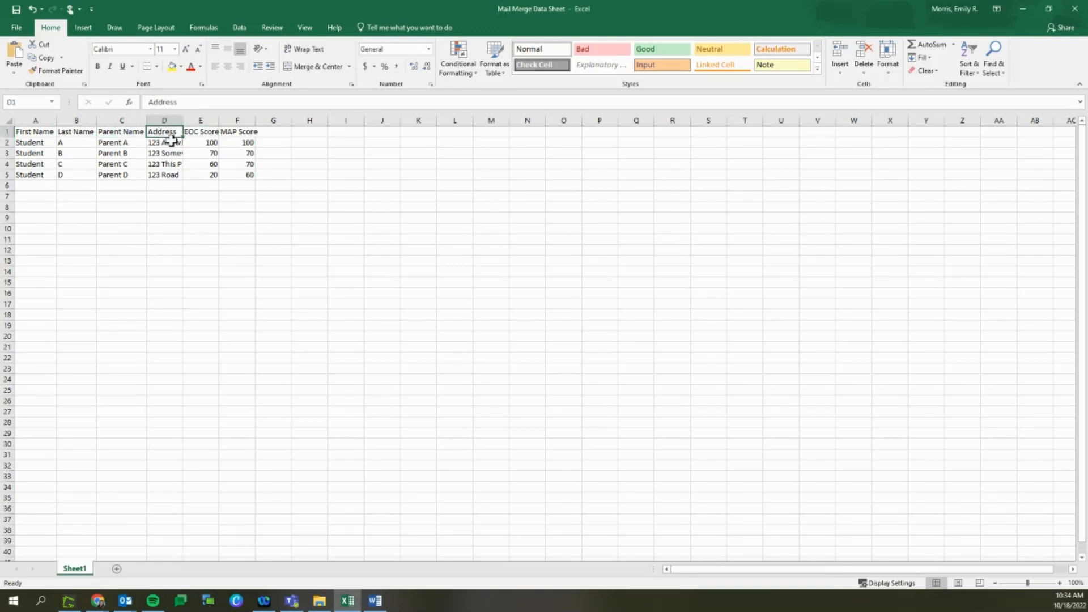
left_click_drag(170, 145, 170, 169)
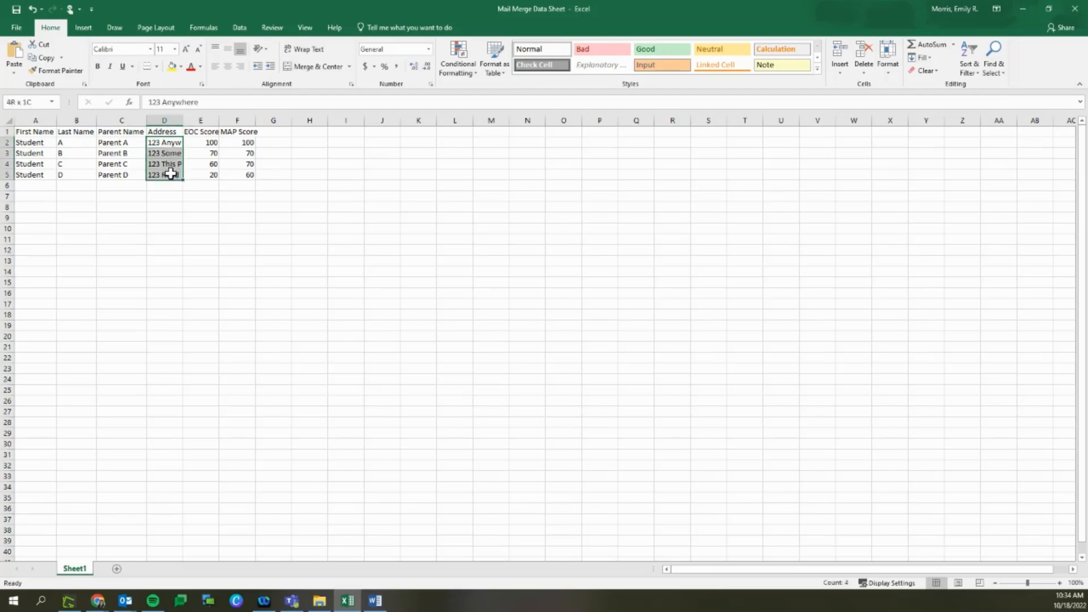
left_click(70, 132)
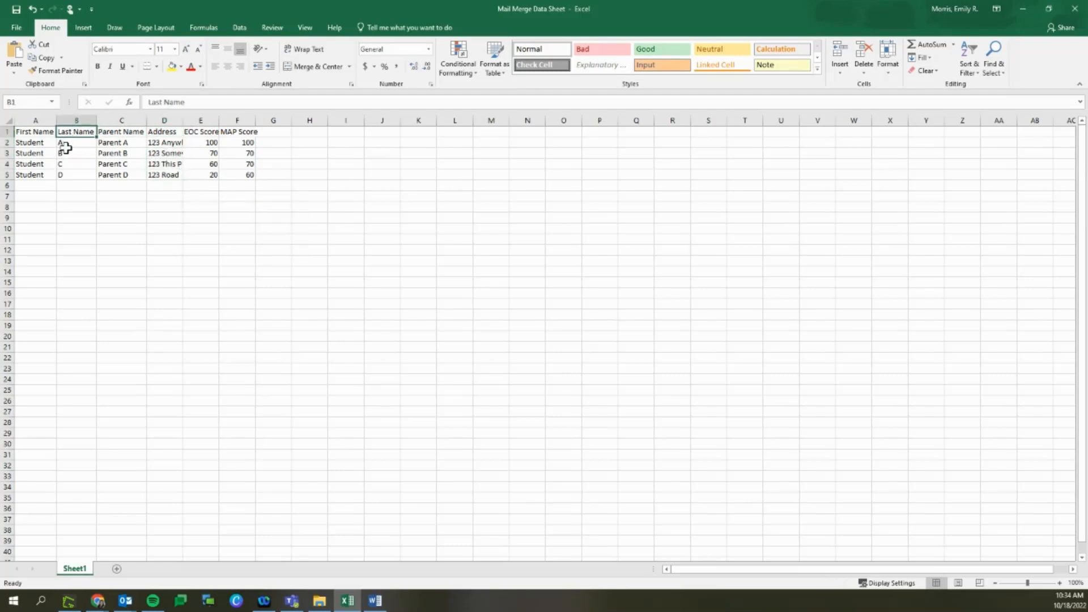
left_click_drag(67, 143, 68, 177)
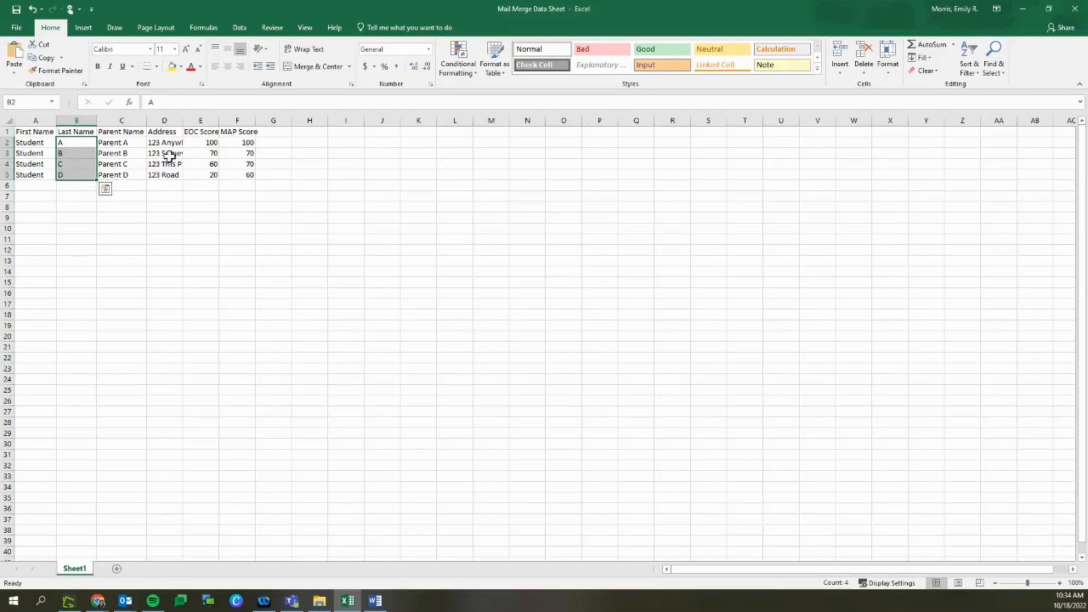
left_click_drag(205, 143, 203, 177)
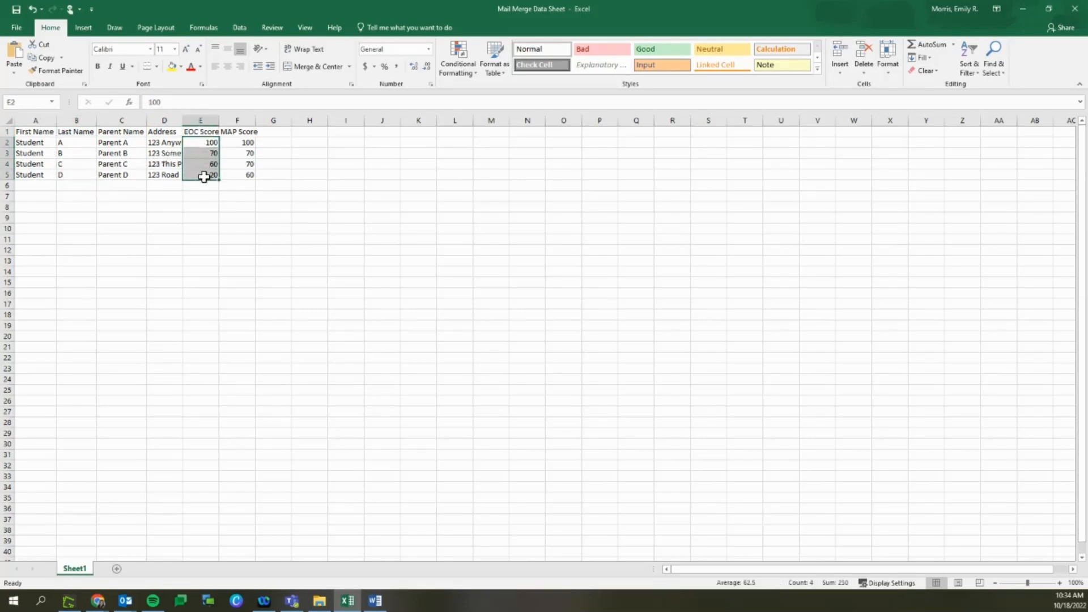
left_click(238, 133)
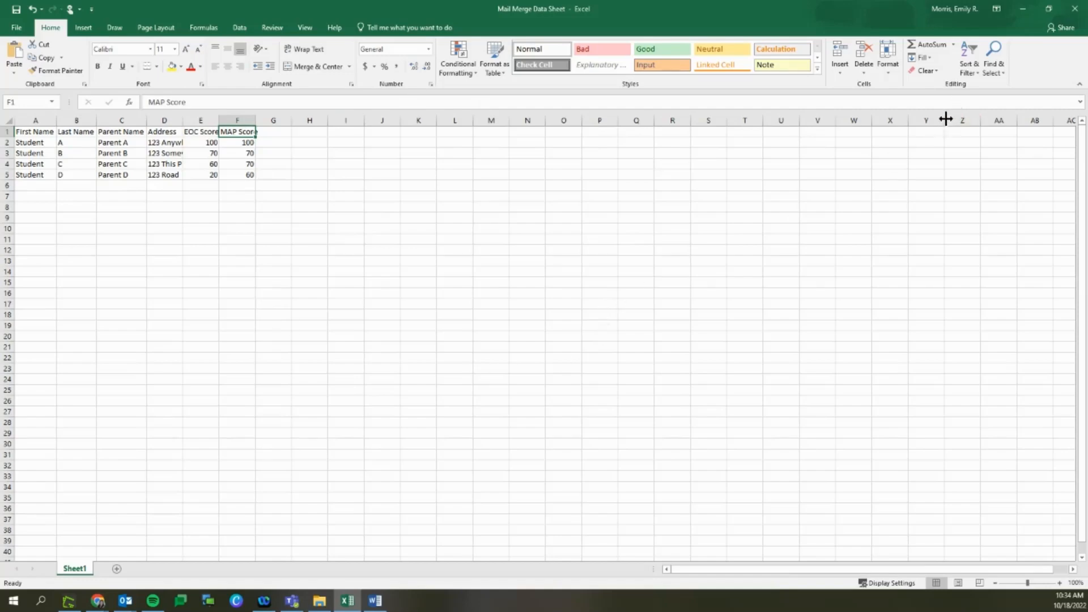
Switch to Word and create a blank document for the letter.
left_click(1022, 4)
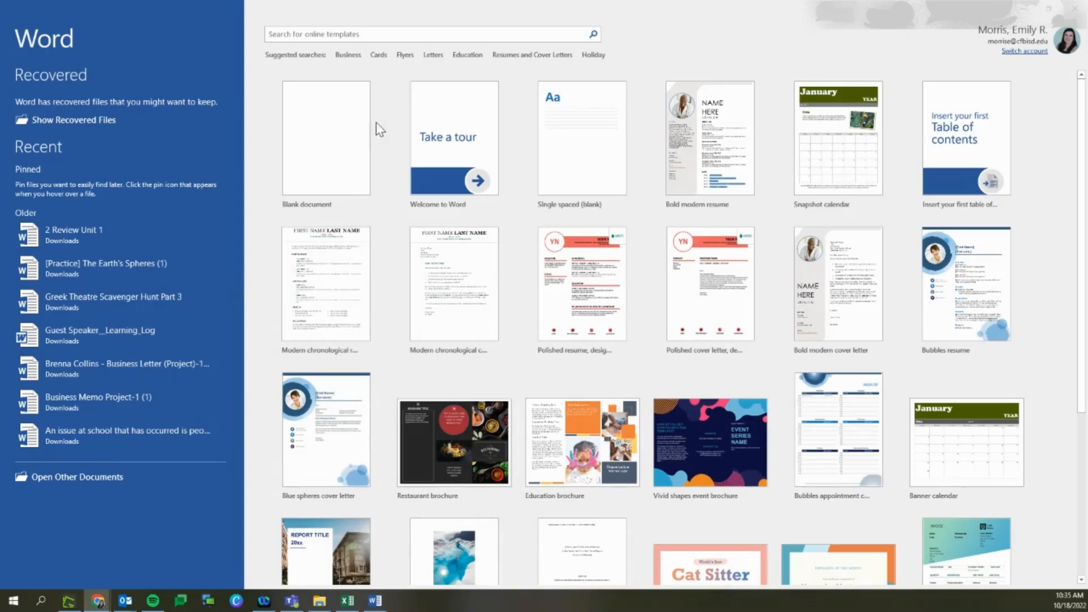
left_click(343, 165)
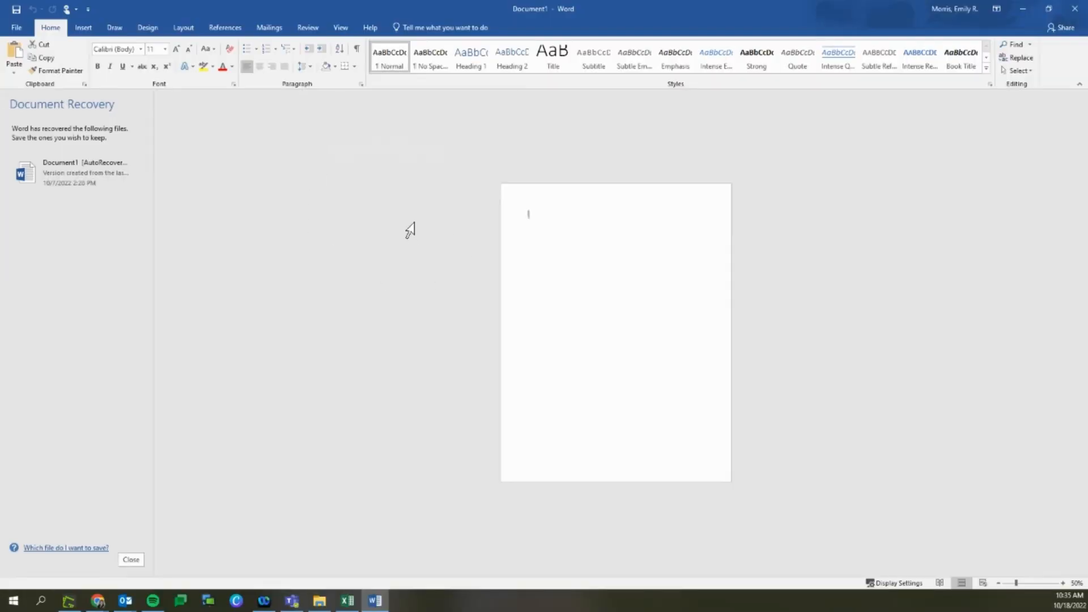
left_click(1018, 584)
left_click_drag(1019, 584, 1024, 583)
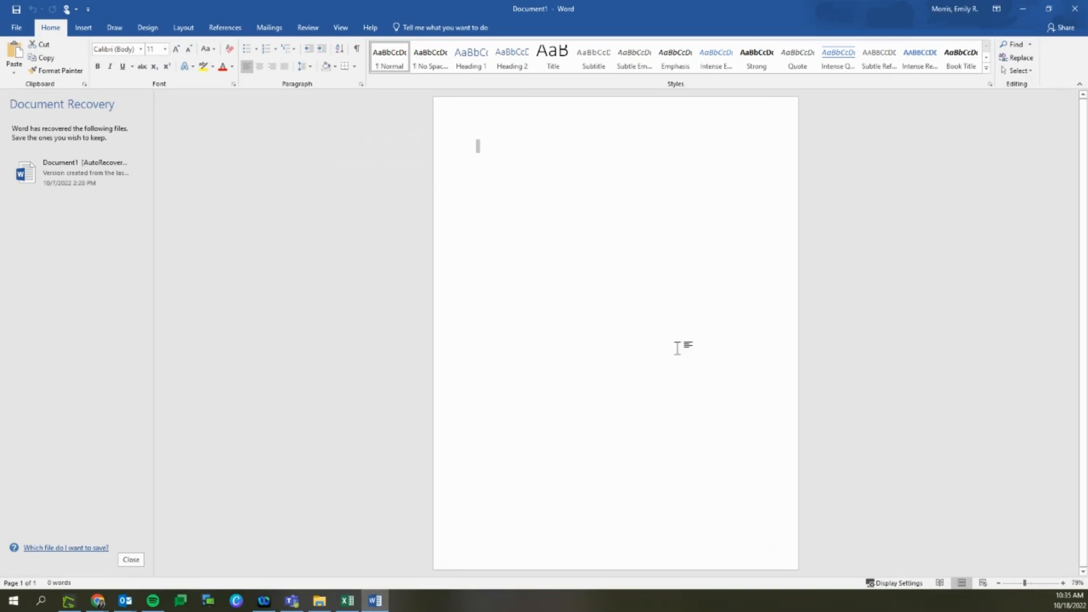
left_click(580, 181)
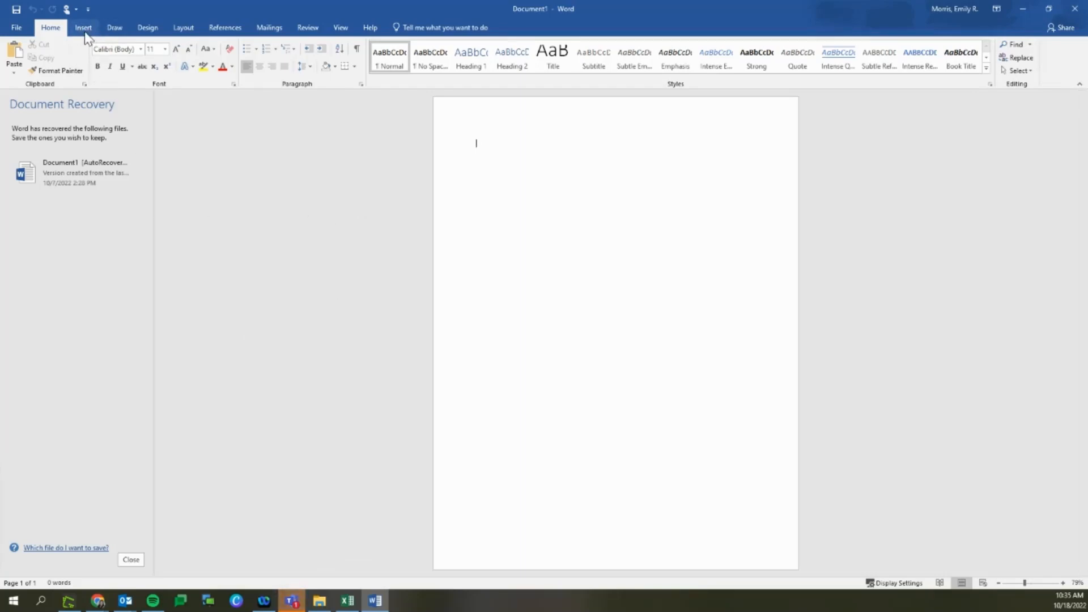
Start the Step-by-Step Mail Merge Wizard for Letters, using the current document, and proceed to recipient selection.
left_click(268, 29)
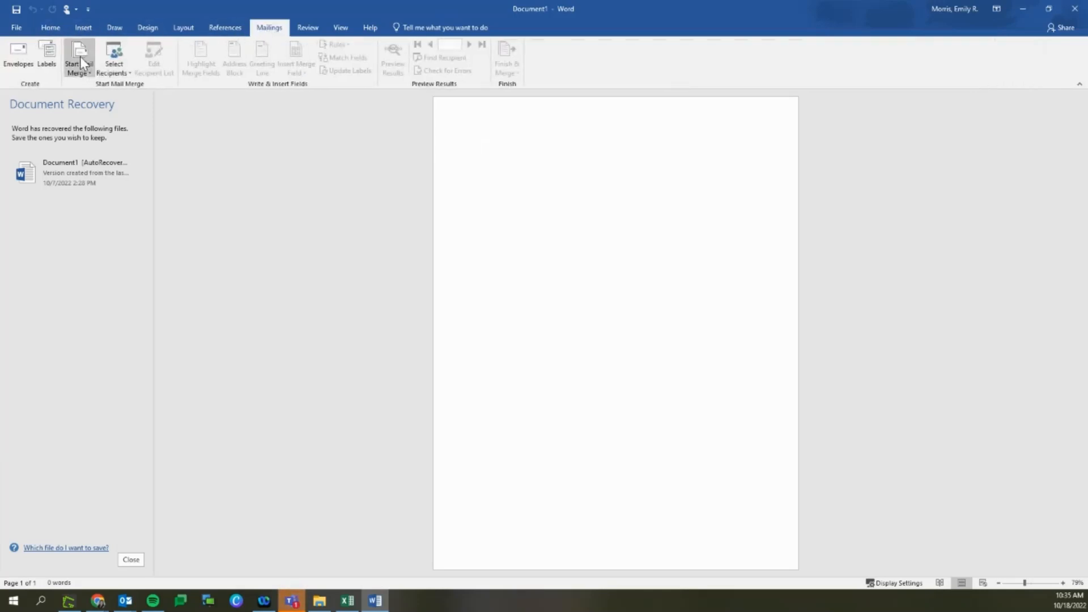
left_click(81, 72)
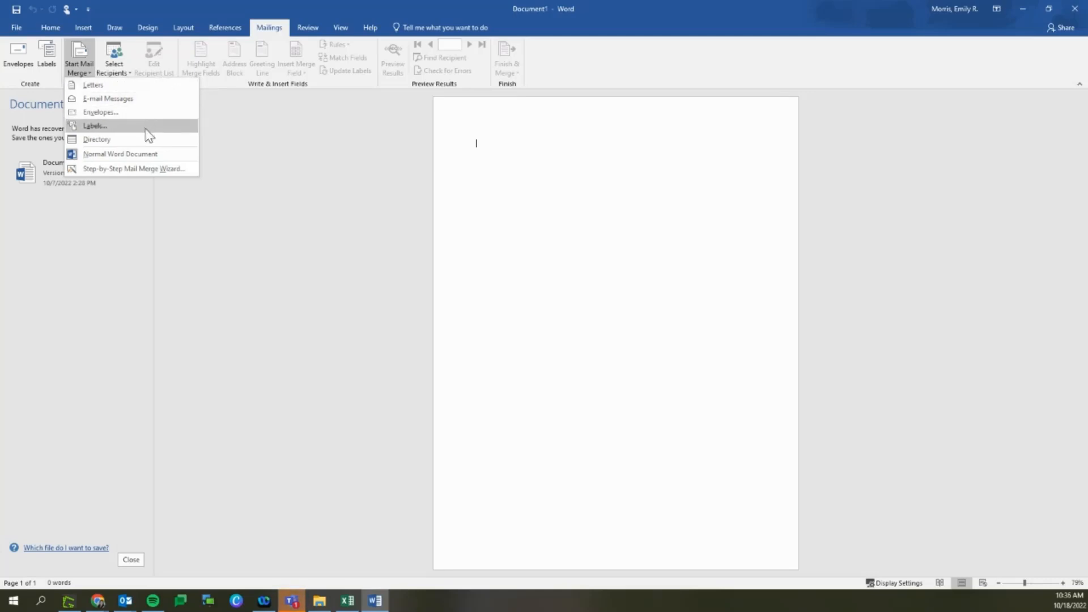
left_click(174, 170)
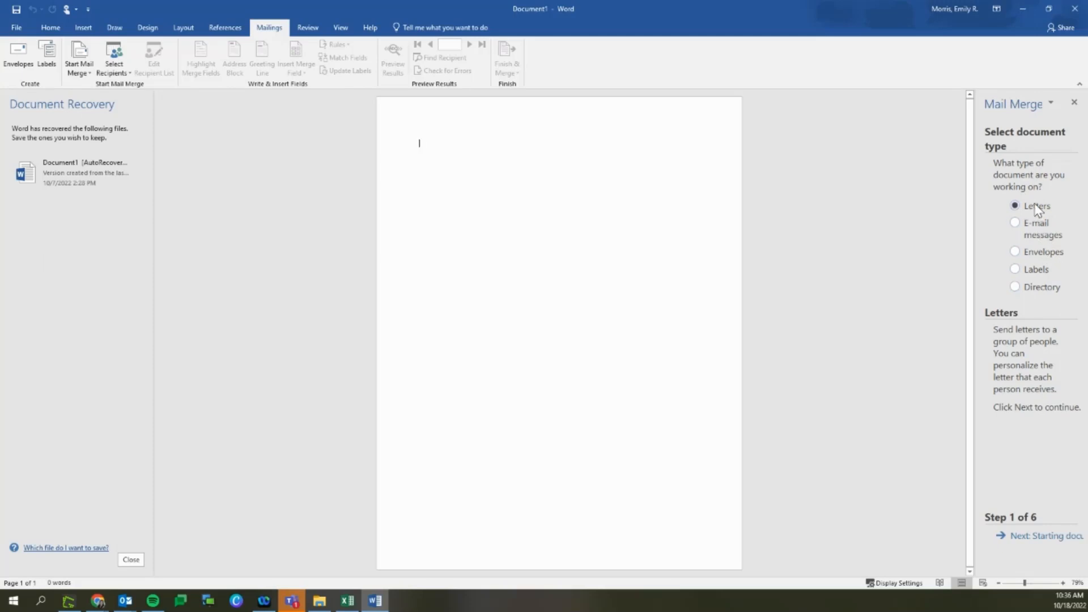
left_click(1037, 544)
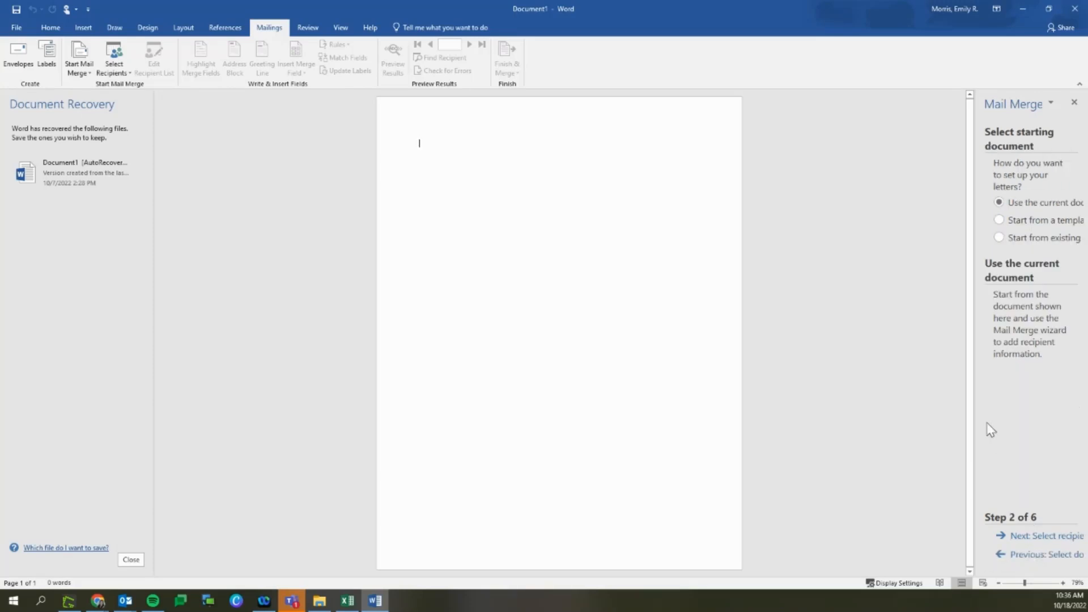
left_click_drag(975, 428, 894, 408)
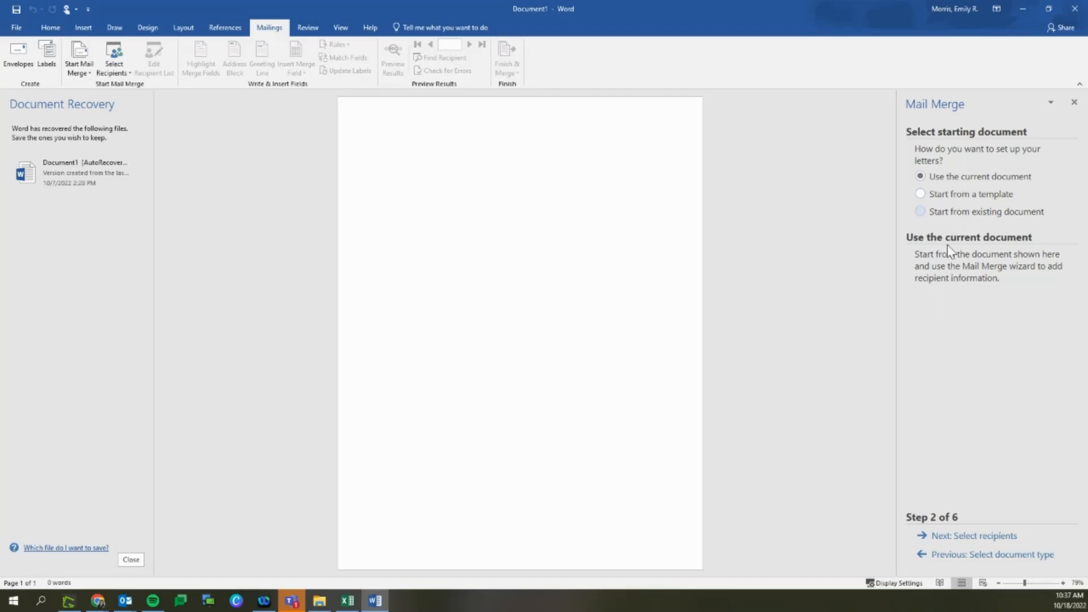
left_click(983, 537)
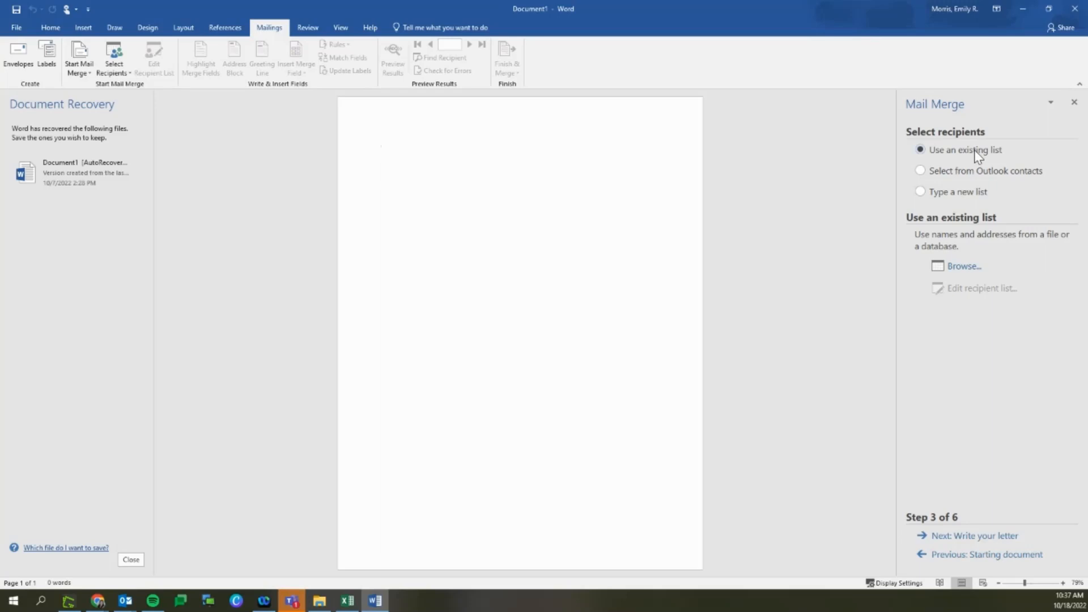
Open Mail Merge Data Sheet.xlsx from the Documents folder as the existing recipient list.
left_click(963, 271)
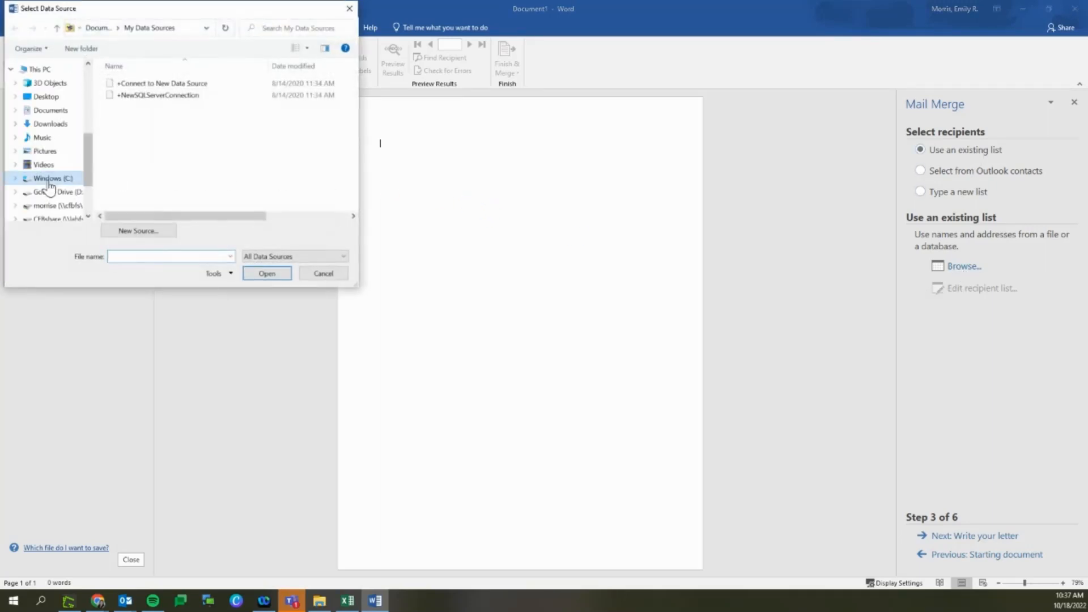
left_click(49, 110)
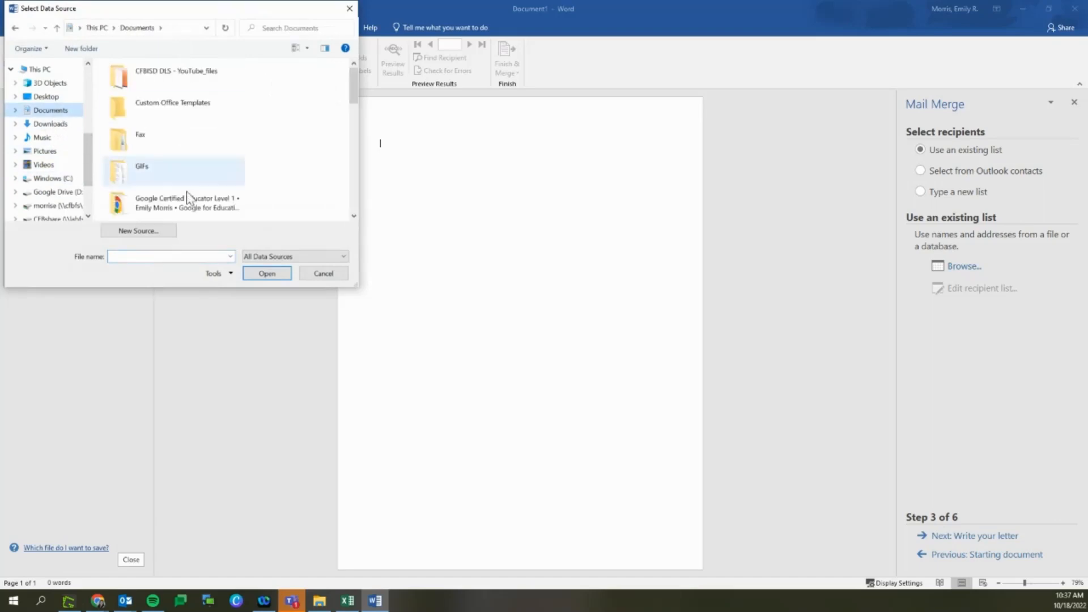
left_click(168, 257)
type("rma")
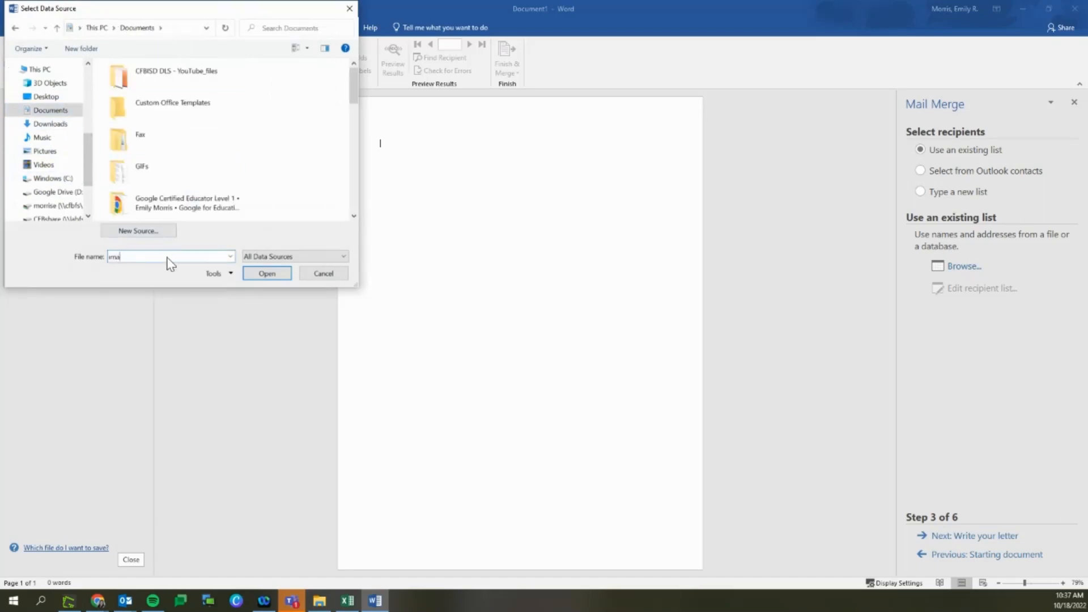
key("BackSpace")
key("BackSpace")
key("BackSpace")
type("mail Merge Data Sheet.xlsx")
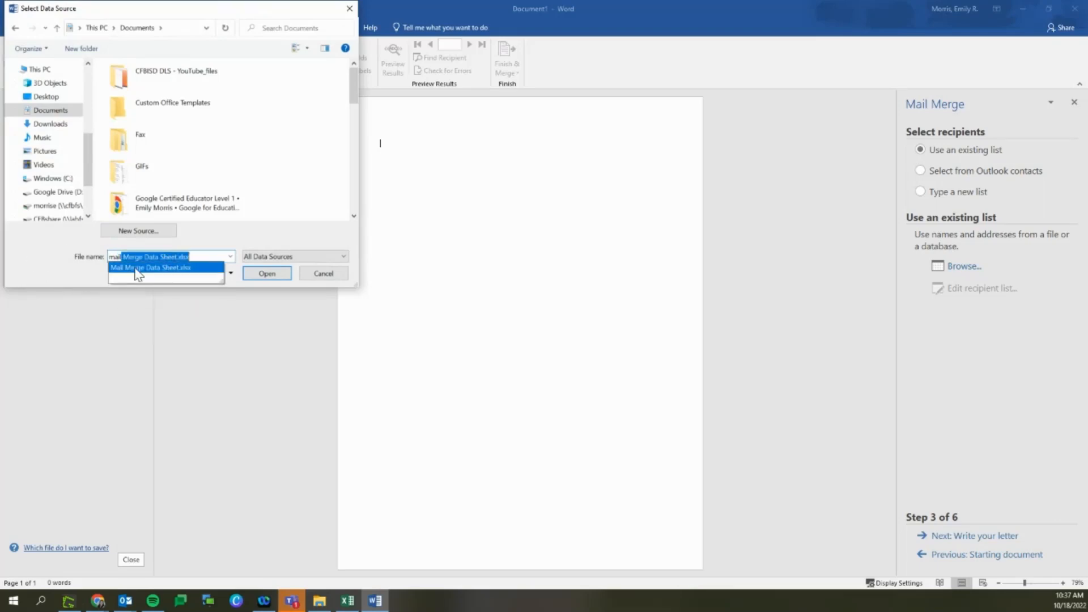
left_click(137, 268)
left_click(266, 273)
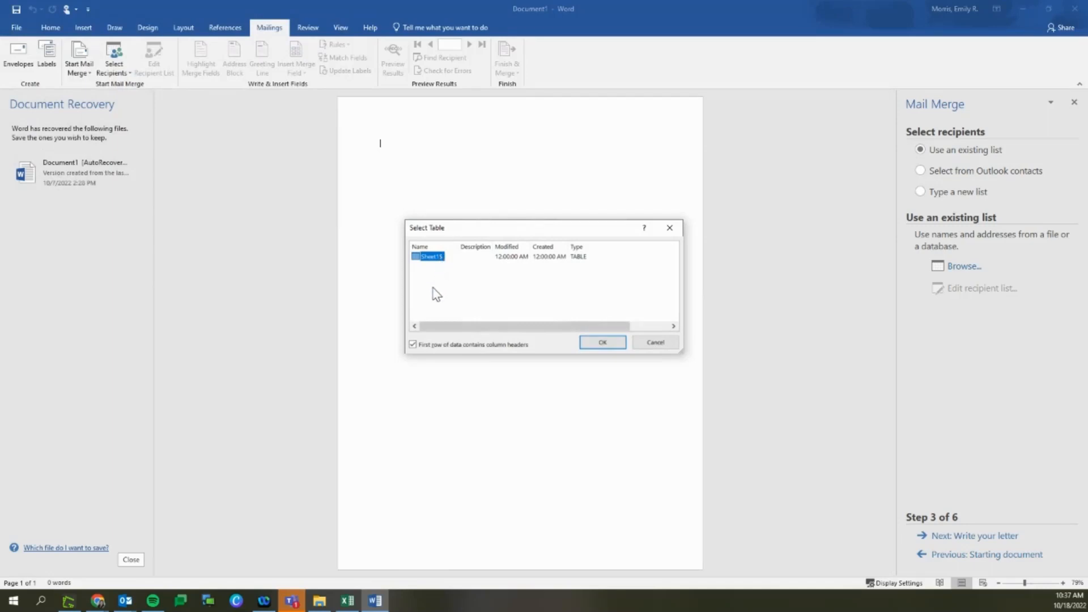
Use Sheet1$ with its first row as column headers, accept all listed recipients, and proceed to writing the letter.
left_click(601, 343)
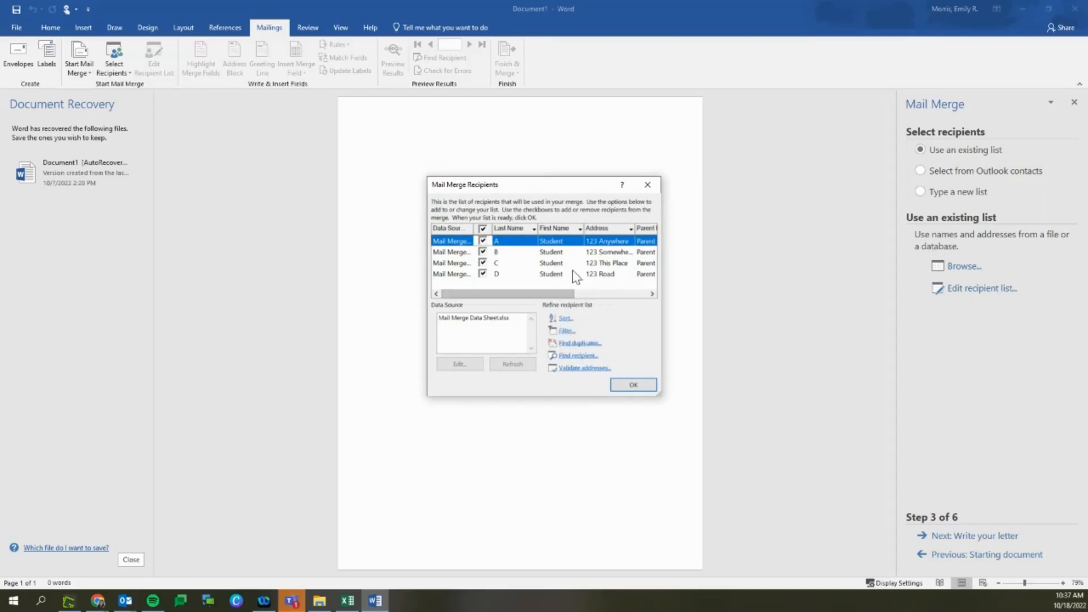
left_click(627, 388)
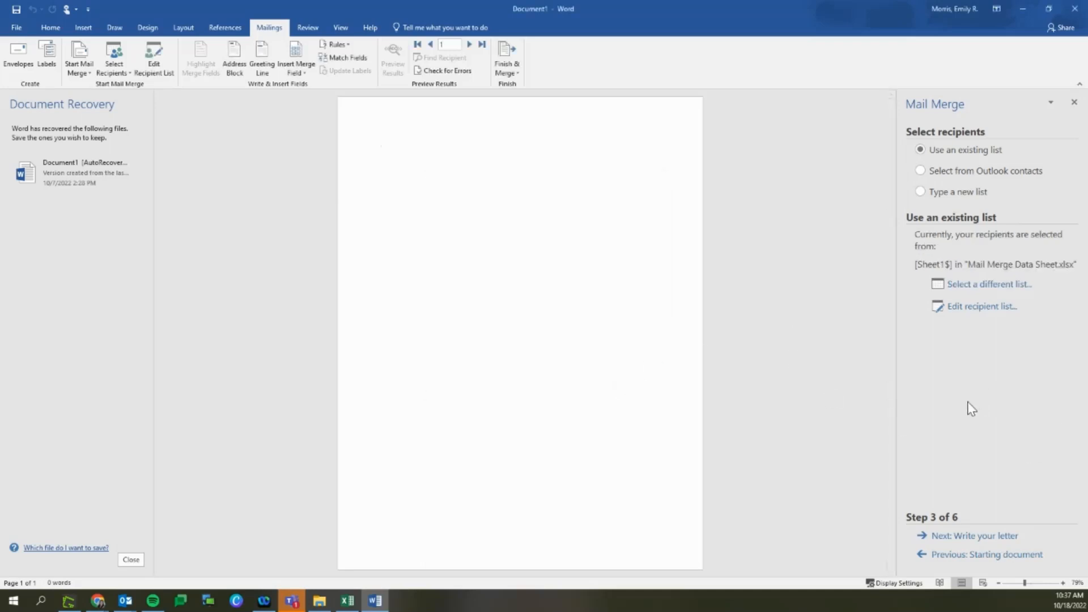
left_click(997, 536)
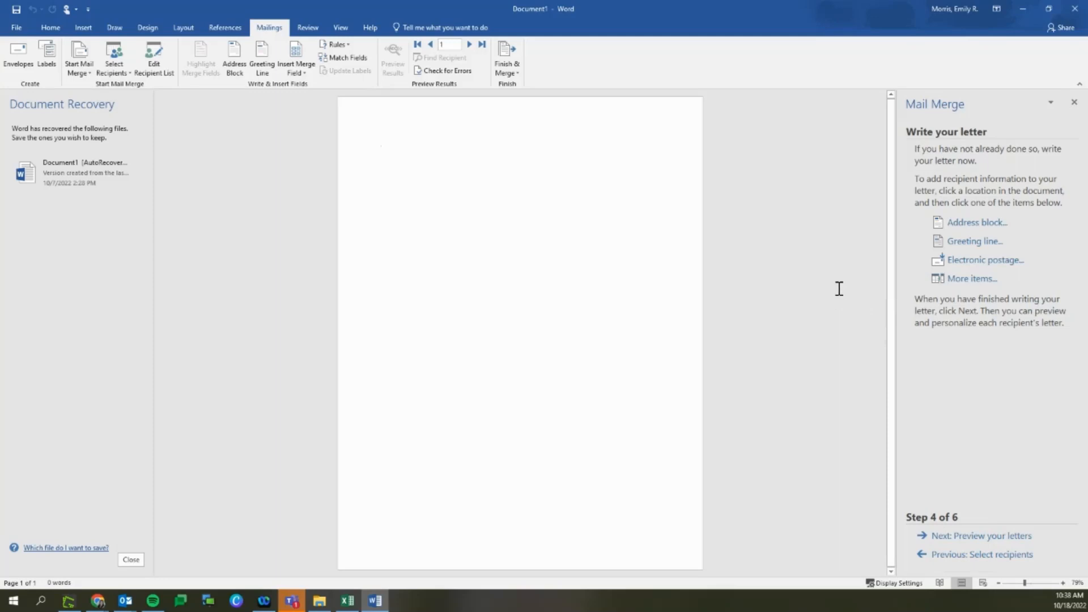
Write the greeting line "Dear «Parent_Name»," using the Parent_Name merge field, and start a new paragraph.
type("DEar")
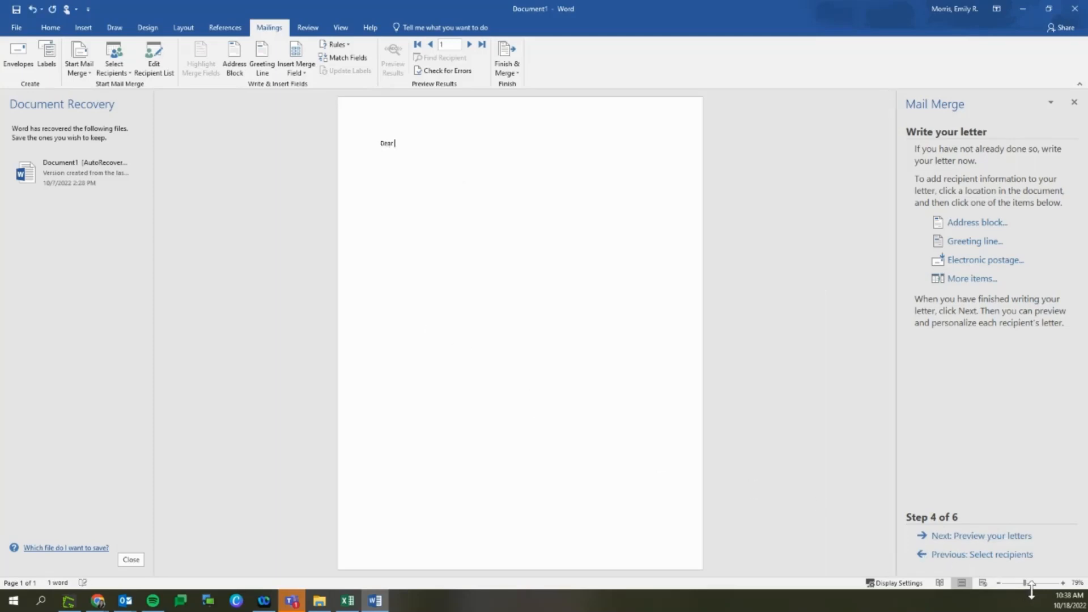
left_click_drag(1026, 588, 1030, 587)
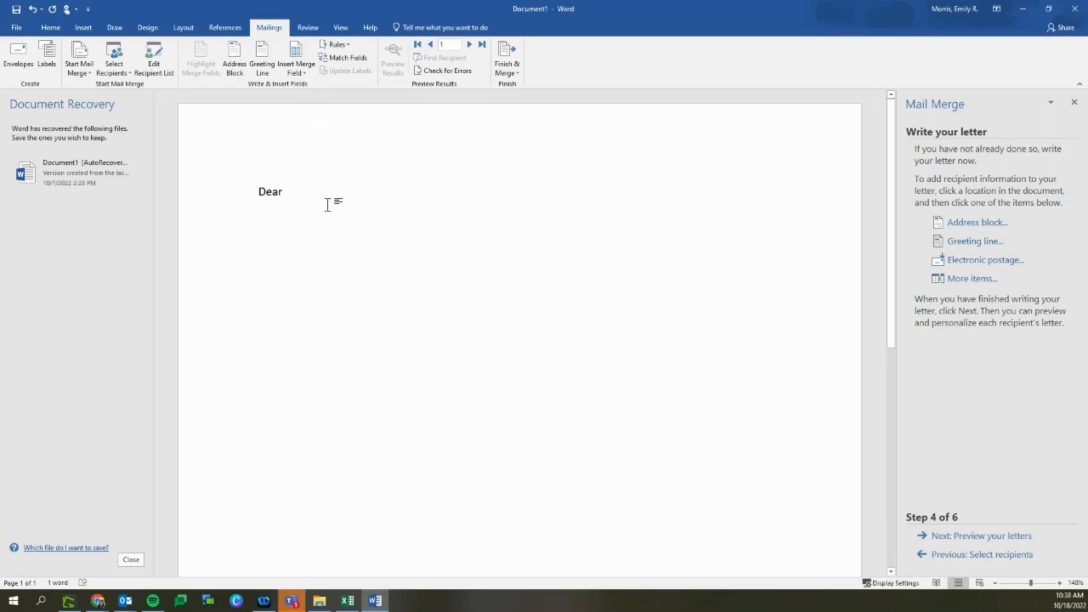
left_click(305, 73)
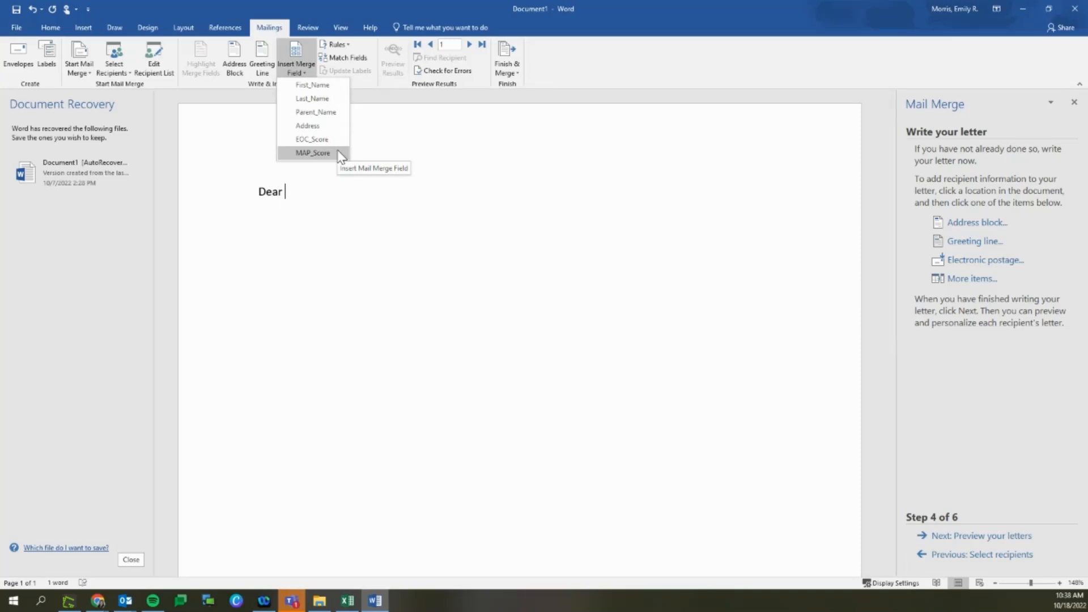
left_click(333, 112)
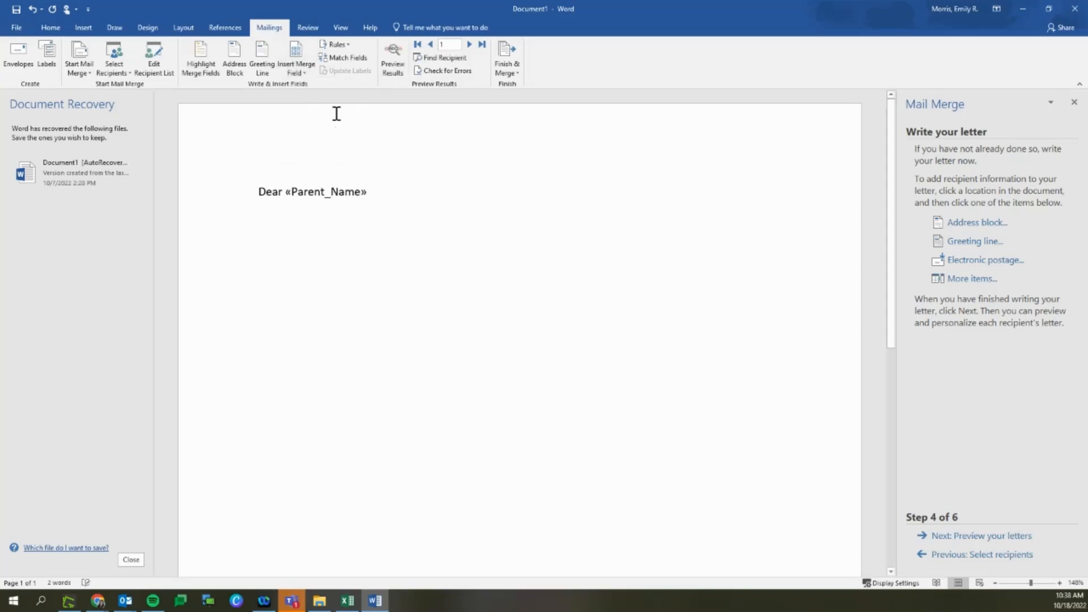
type(",")
key("Return")
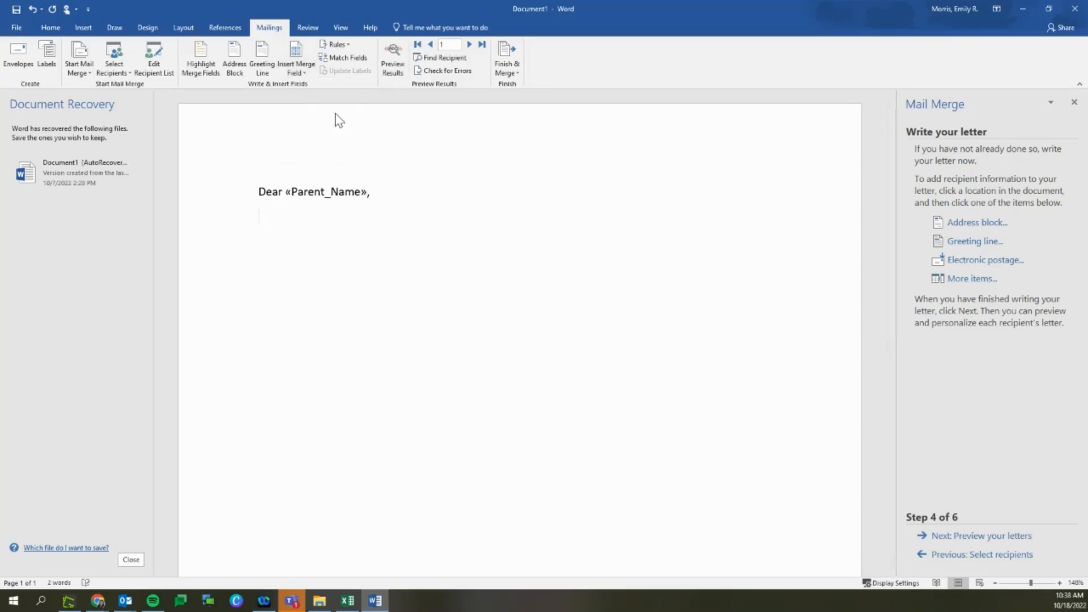
Begin the letter body below the greeting with the words "I am writing to inform you of".
type("I am writing to inform you")
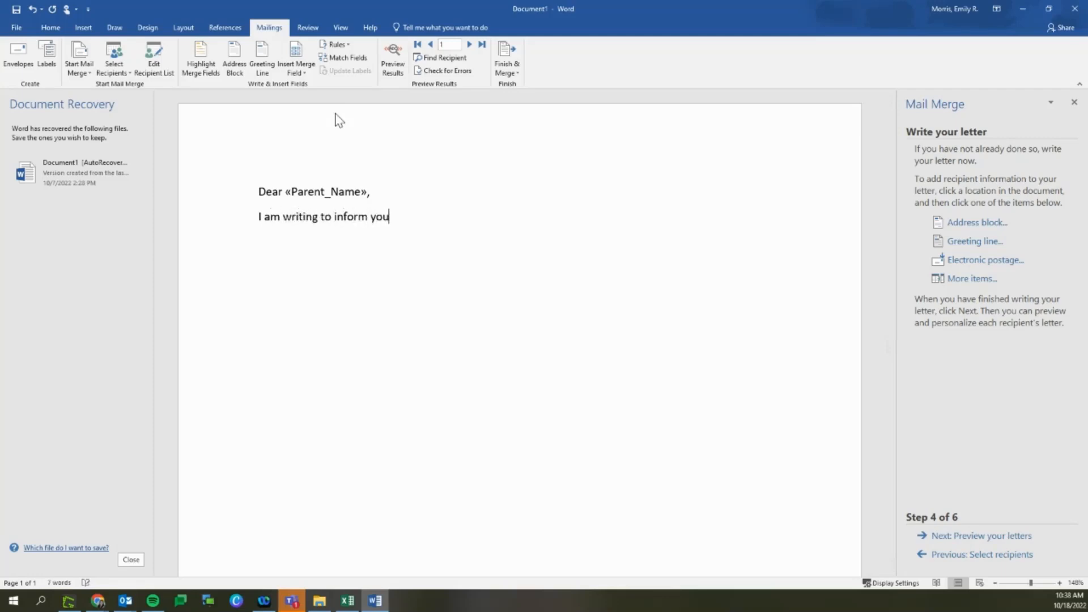
type(" of your student")
key("BackSpace")
key("BackSpace")
key("BackSpace")
key("BackSpace")
key("BackSpace")
key("BackSpace")
key("BackSpace")
key("BackSpace")
key("BackSpace")
key("BackSpace")
key("BackSpace")
key("BackSpace")
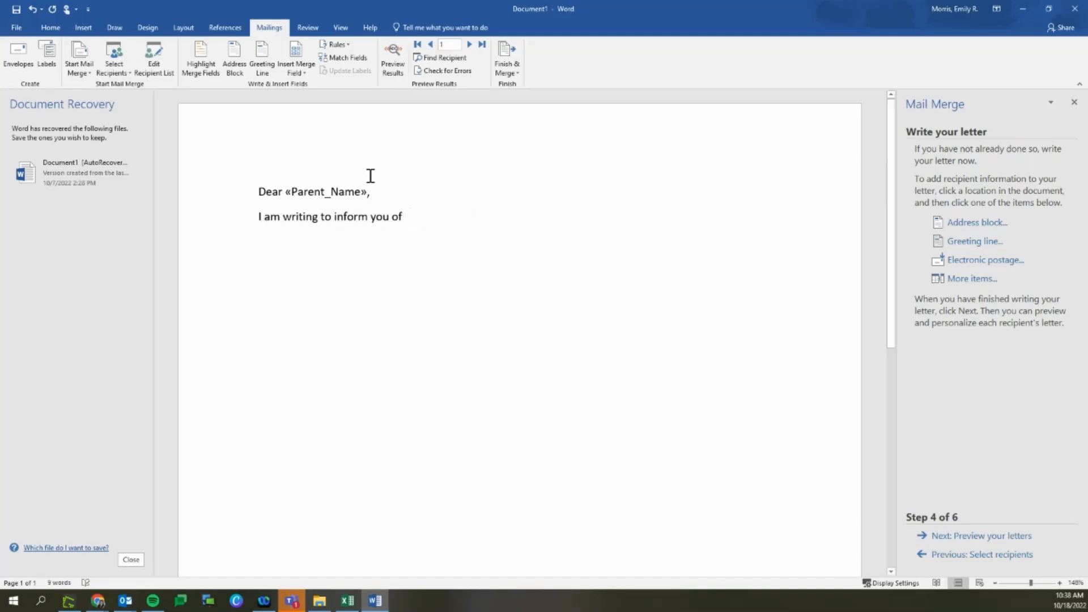
Complete the sentence with the First_Name and Last_Name merge fields followed by "'s Test scores.".
left_click(302, 72)
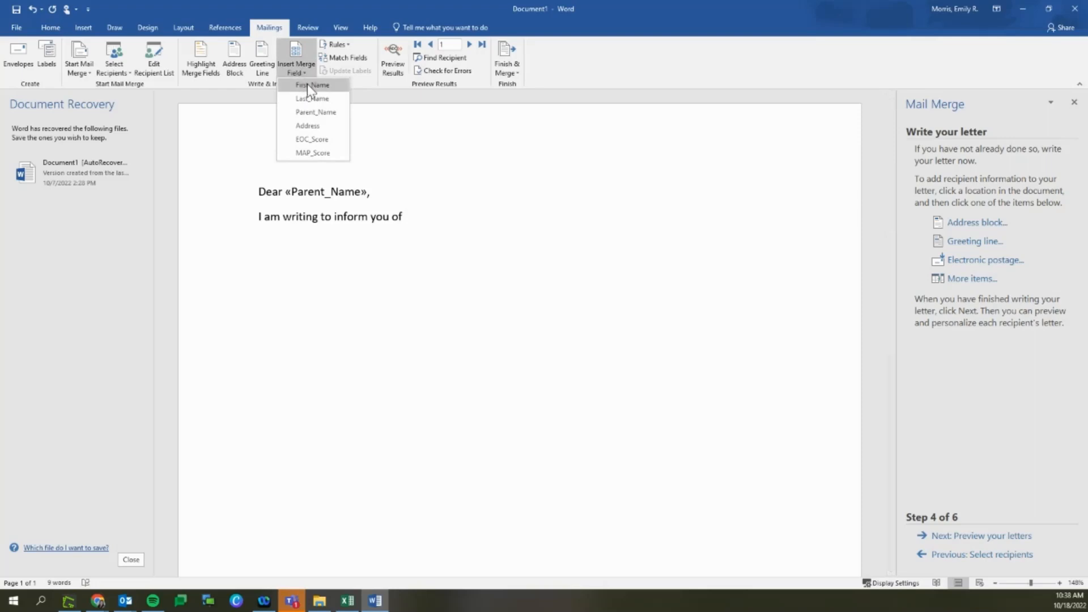
left_click(307, 85)
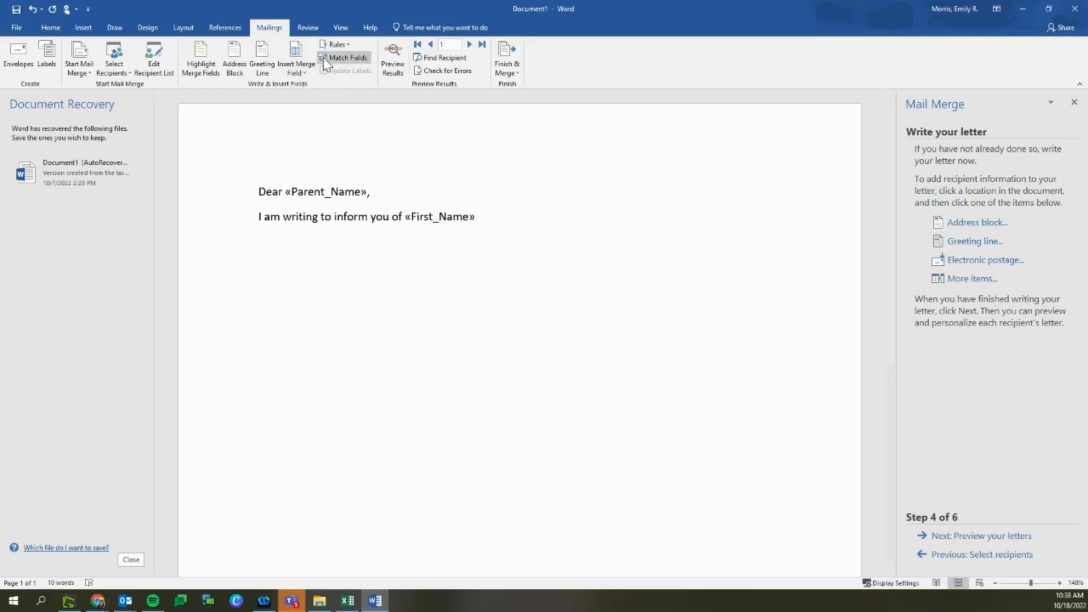
left_click(301, 72)
left_click(315, 97)
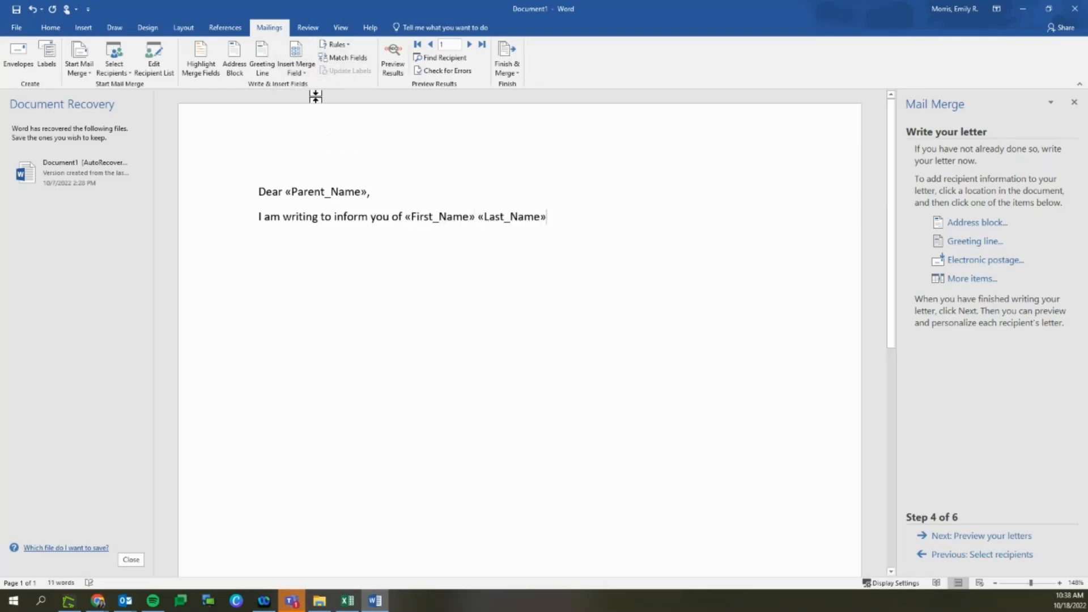
type("'s ")
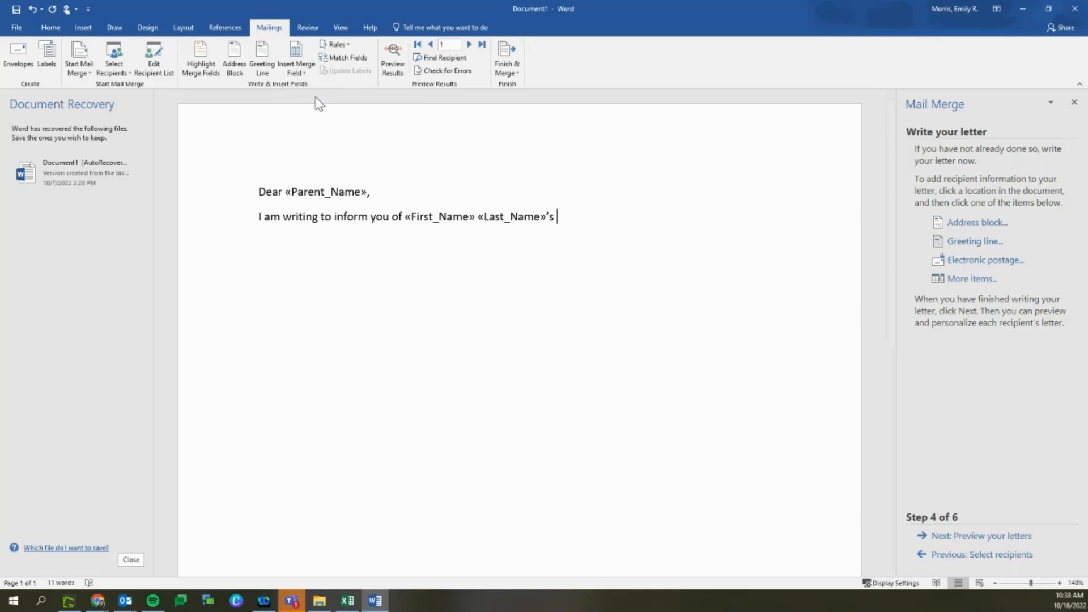
type("Testing")
key("BackSpace")
key("BackSpace")
key("BackSpace")
key("BackSpace")
type("scores.")
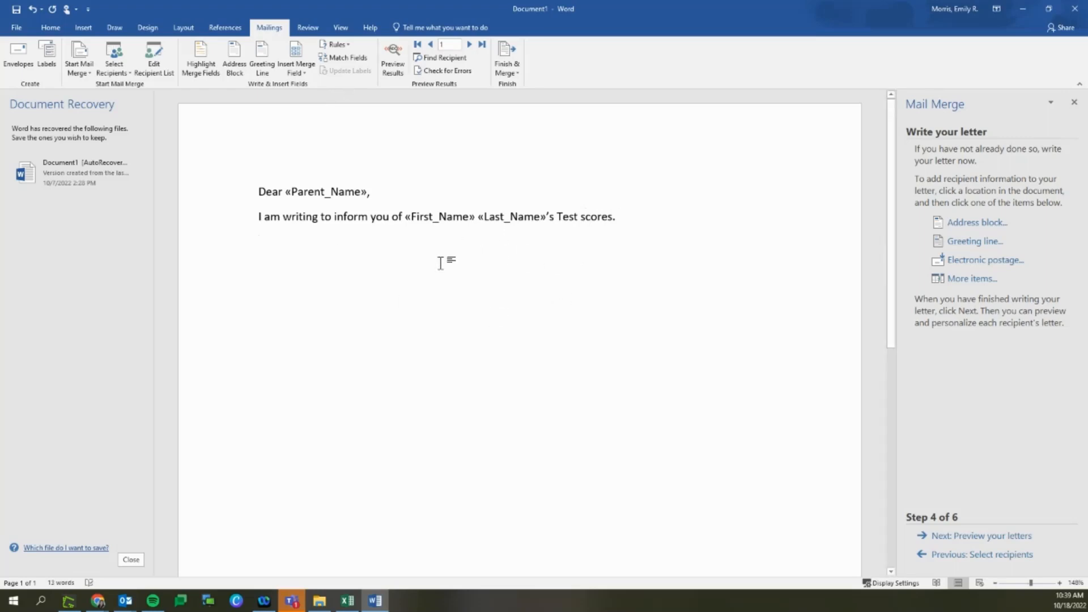
Insert a one-row, two-column table below the sentence and label its first cell "EOC Scores:", followed by a new line.
left_click(91, 30)
left_click(83, 73)
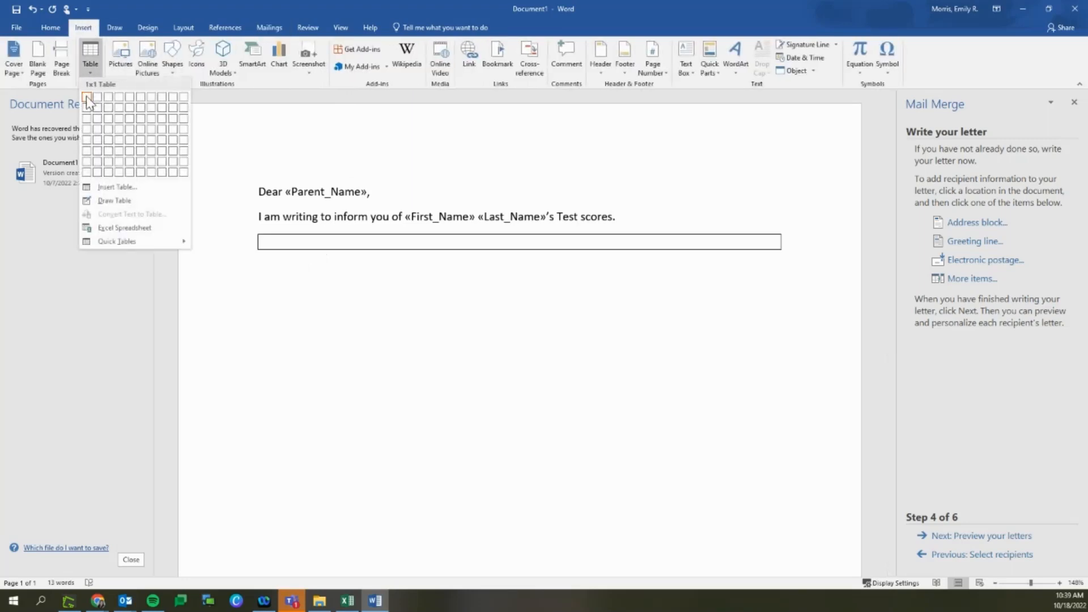
left_click(97, 96)
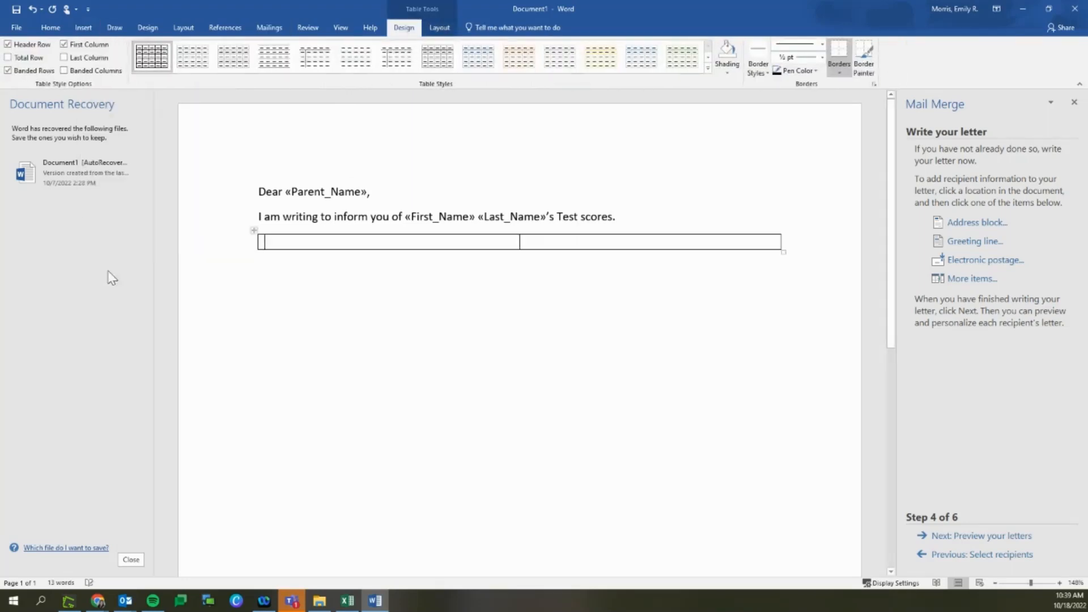
type("E")
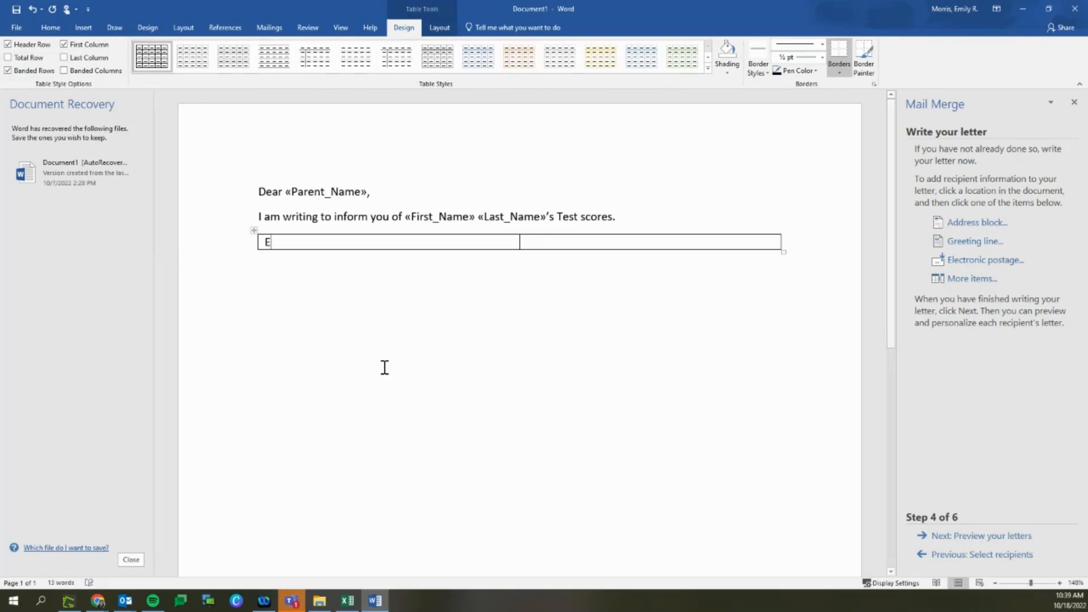
type("OC Scores:")
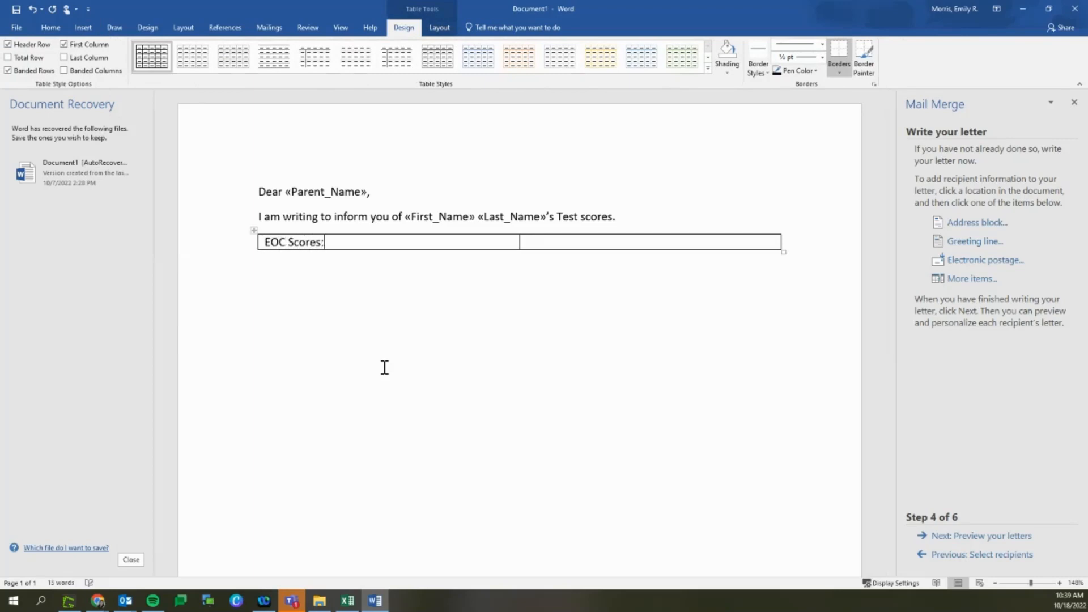
key("Return")
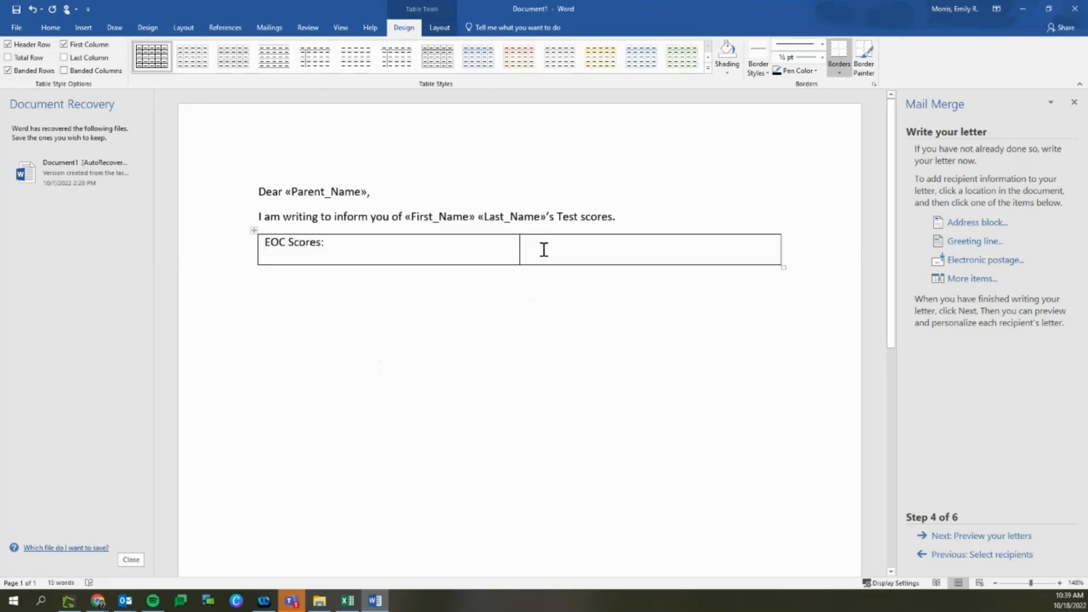
Label the second table cell "MAP Scores".
left_click(543, 249)
type("STAAR Scores")
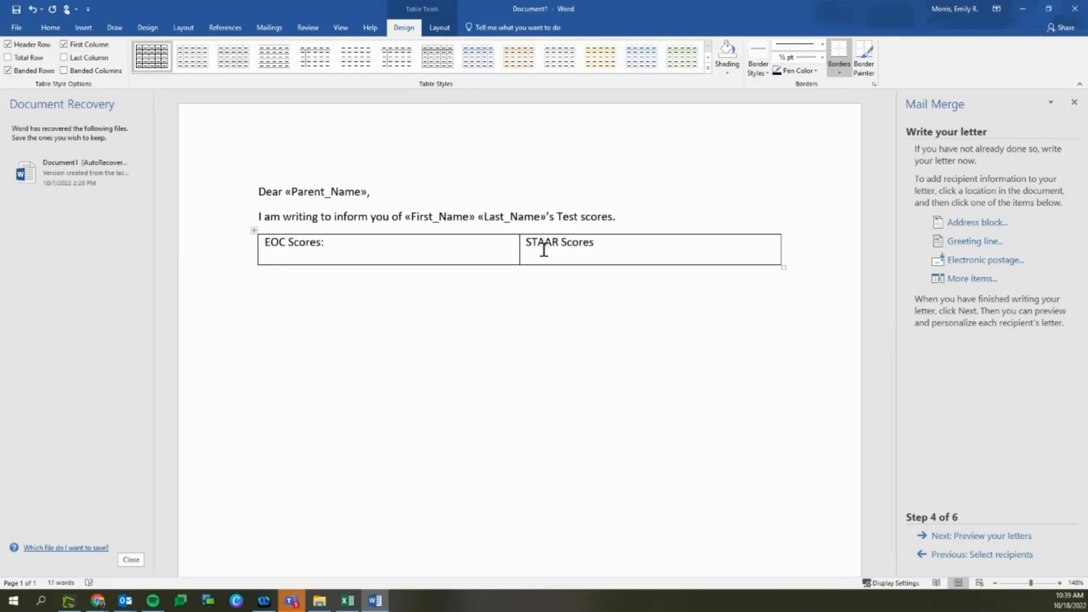
left_click_drag(559, 242, 531, 250)
type("MAP")
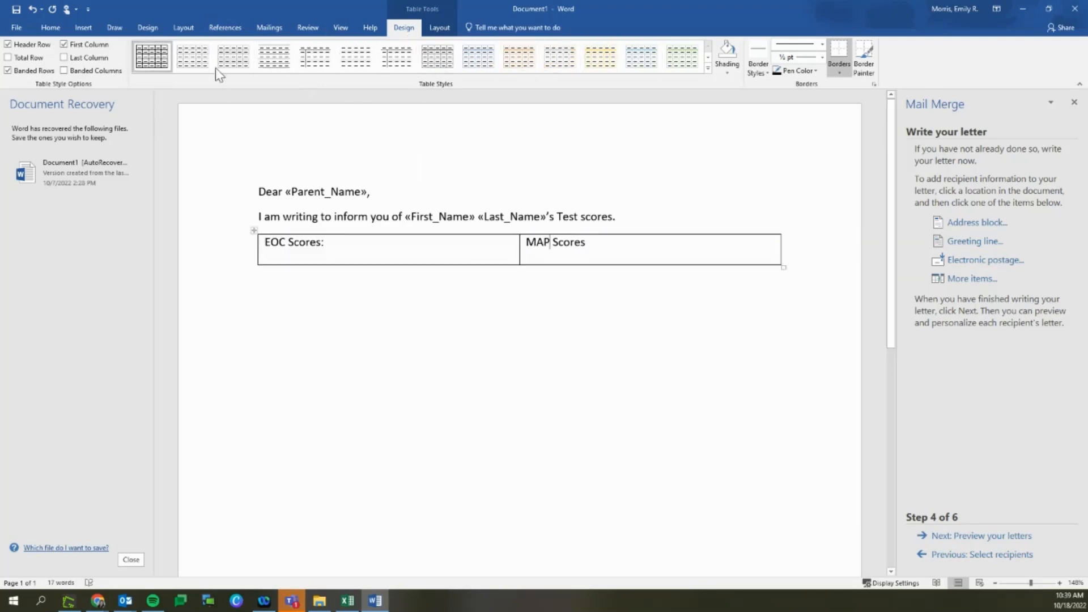
left_click(271, 29)
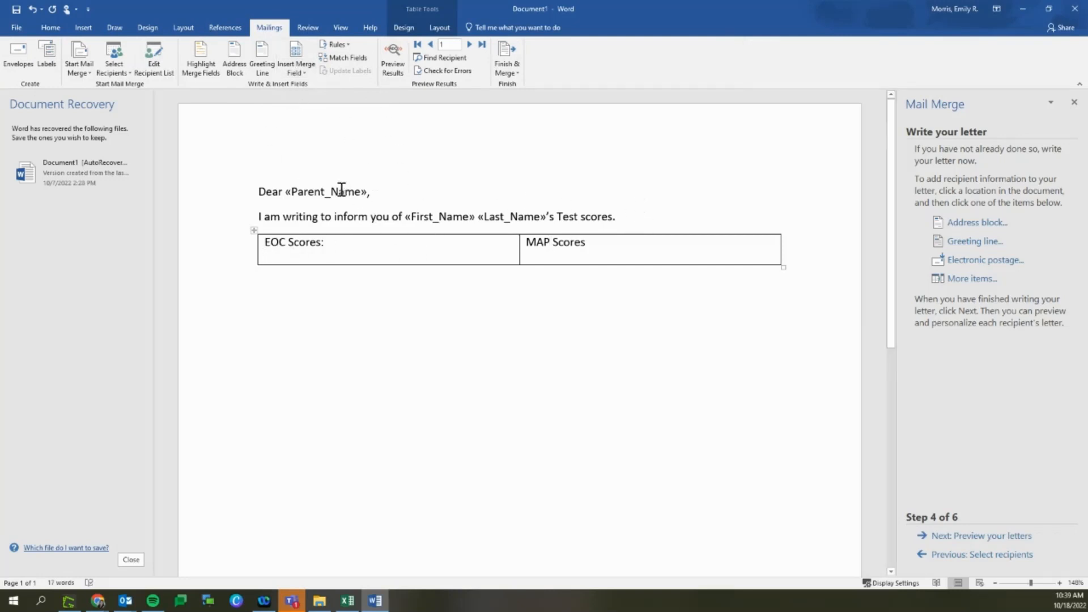
Try a 12 pt size and red font color on the «Parent_Name» field, and restore 11 pt and the automatic color.
left_click_drag(289, 193, 368, 194)
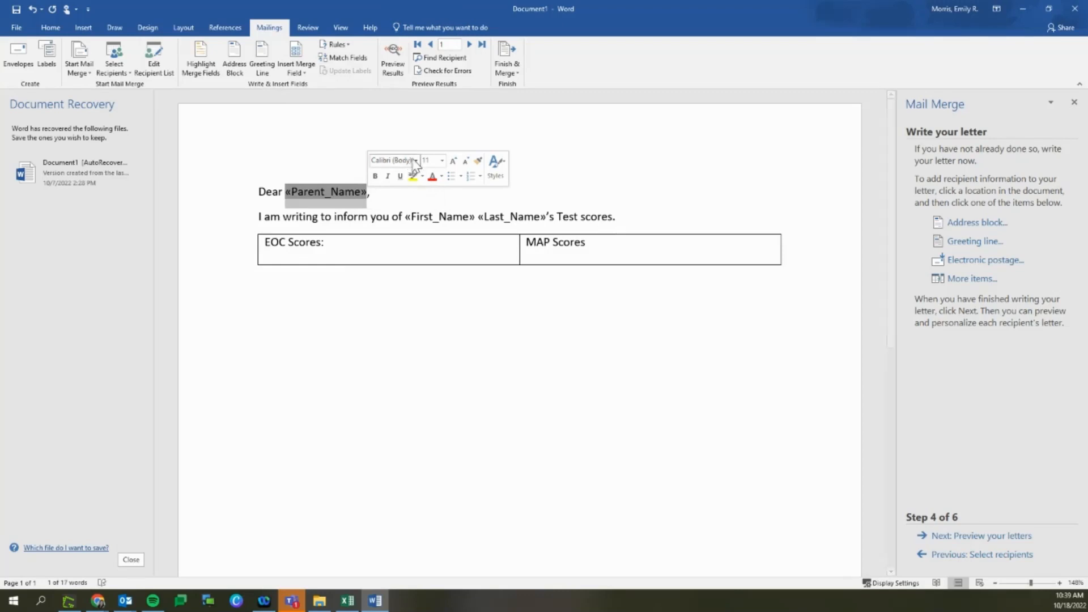
left_click(453, 161)
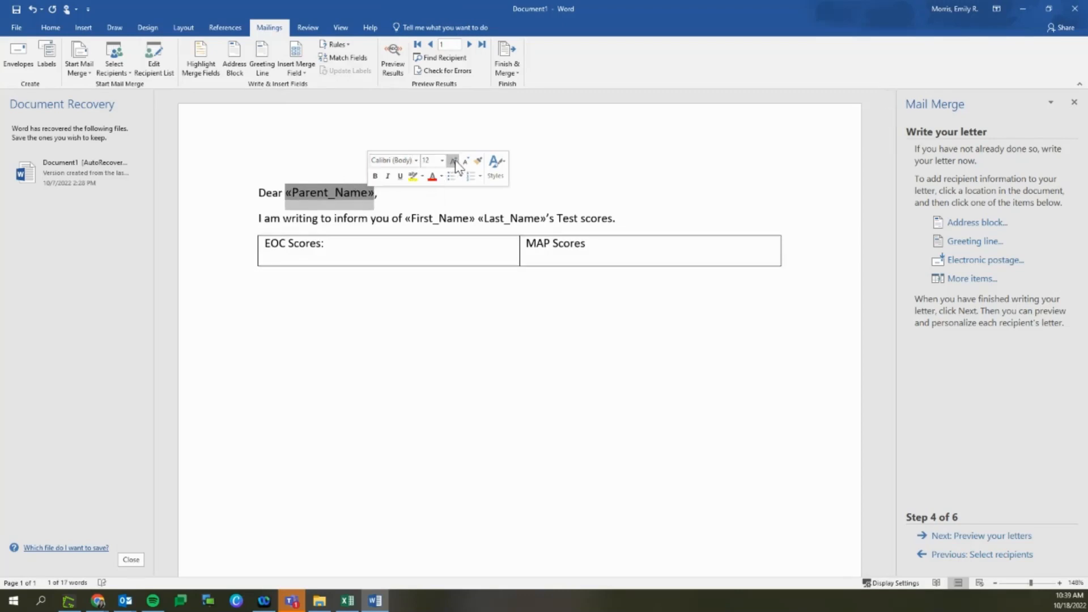
left_click(453, 161)
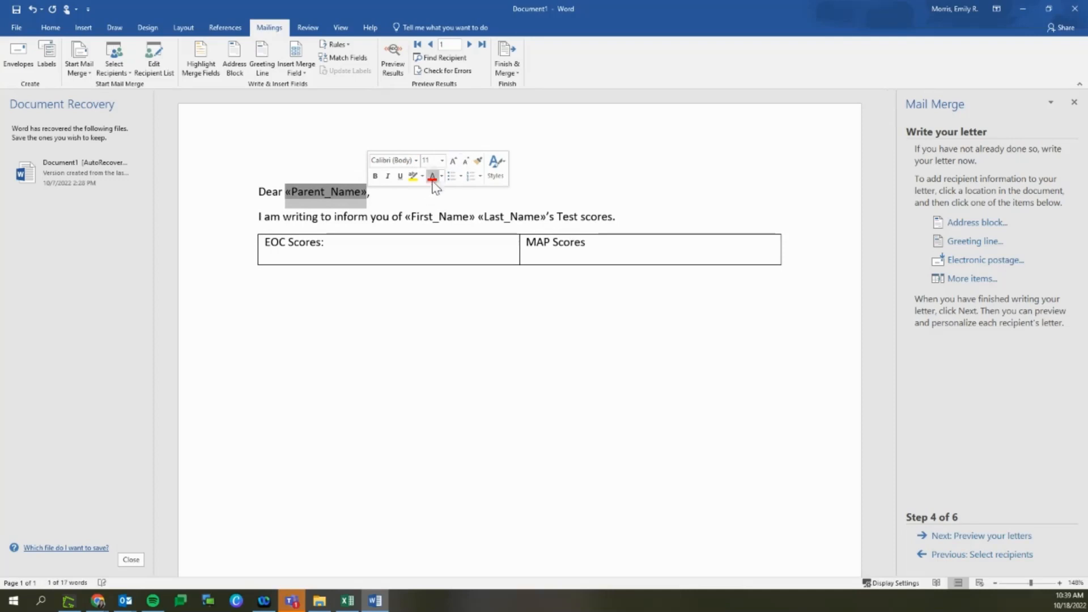
left_click(432, 176)
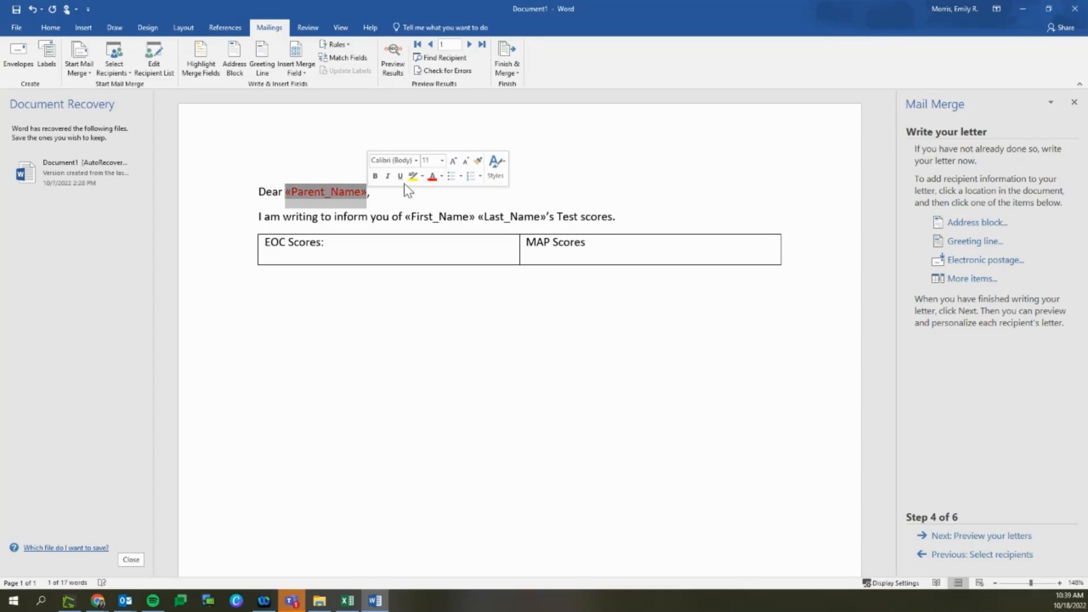
left_click(443, 177)
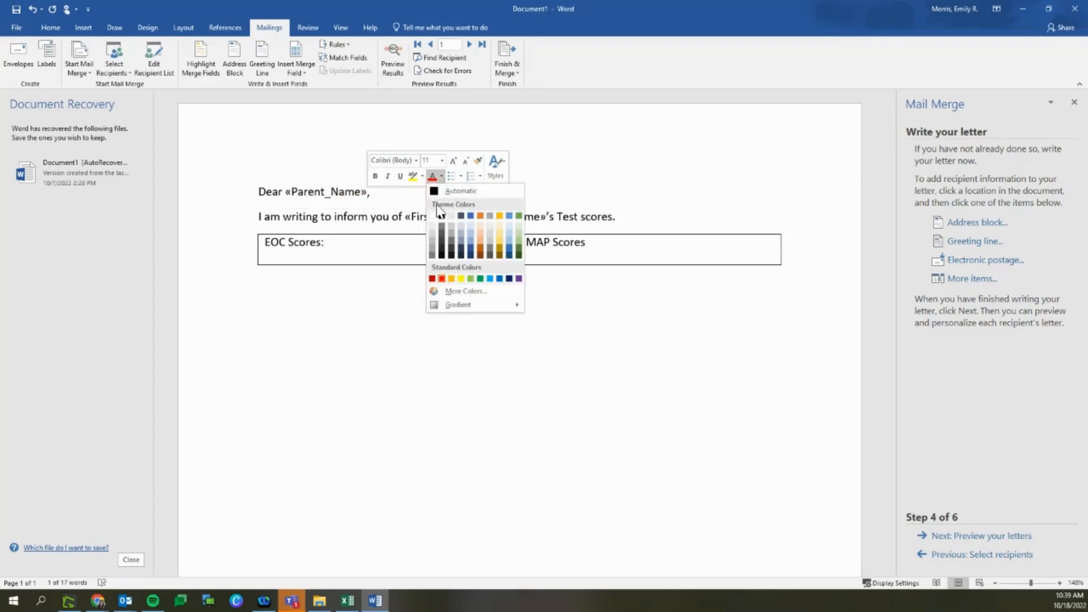
left_click(445, 193)
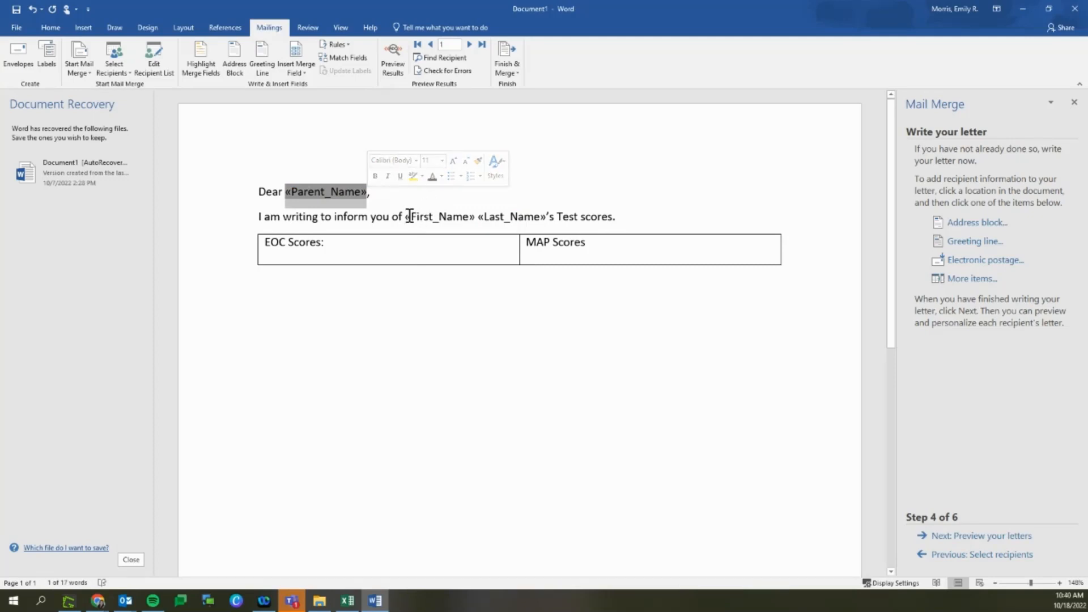
Start an If...Then...Else rule under "EOC Scores:" that tests whether EOC_Score is less than 70.
left_click(281, 259)
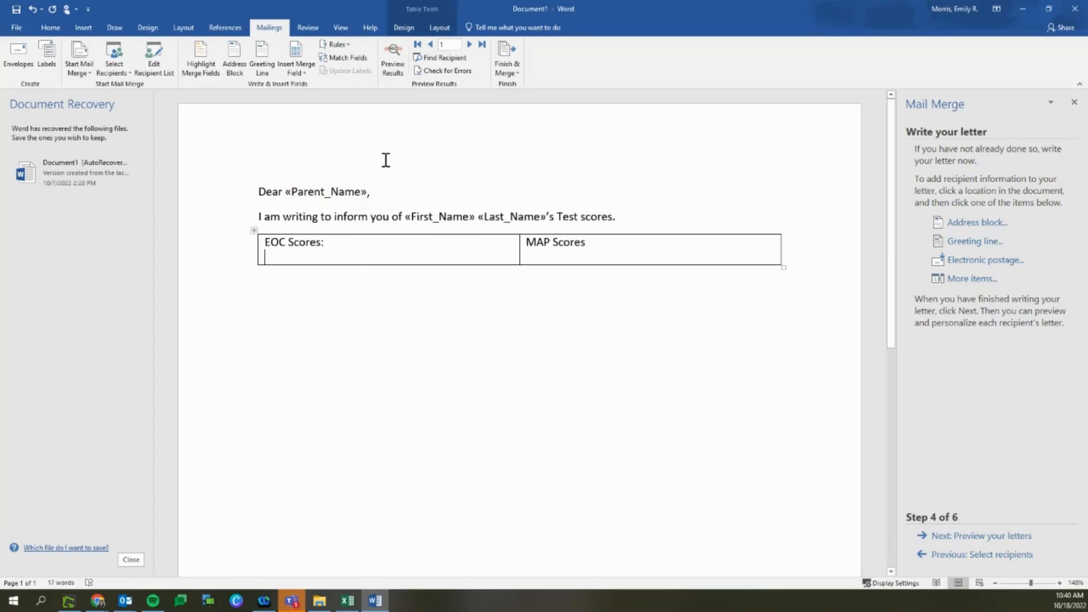
left_click(344, 47)
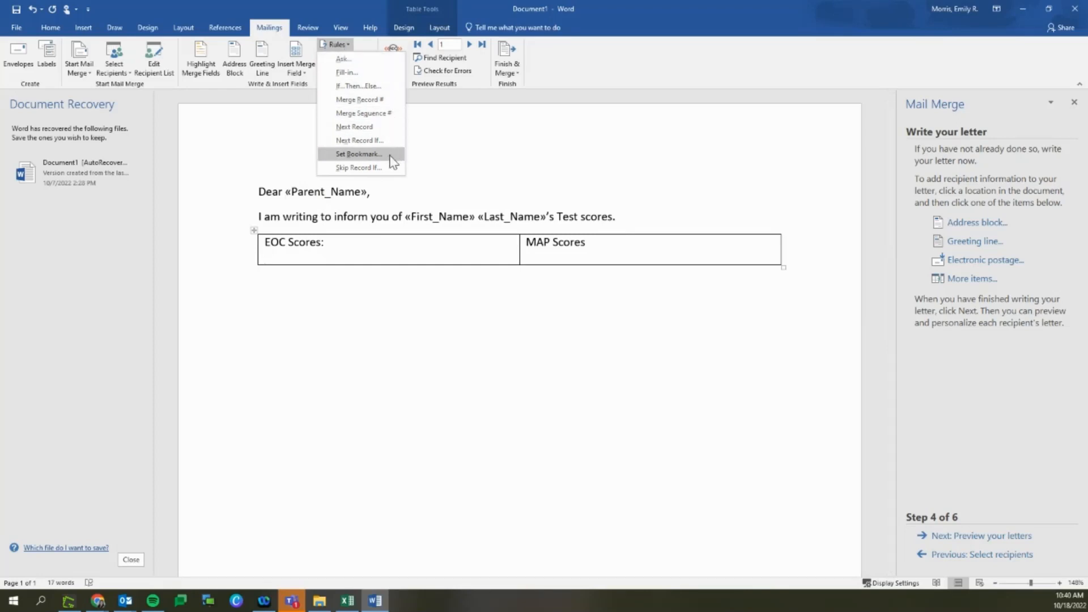
left_click(388, 85)
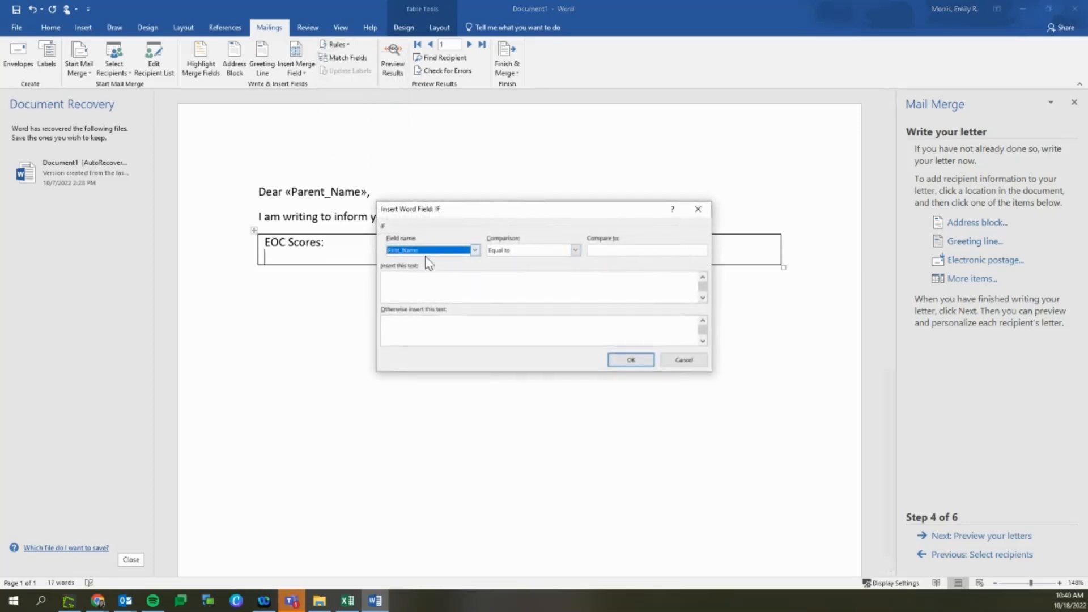
left_click(476, 251)
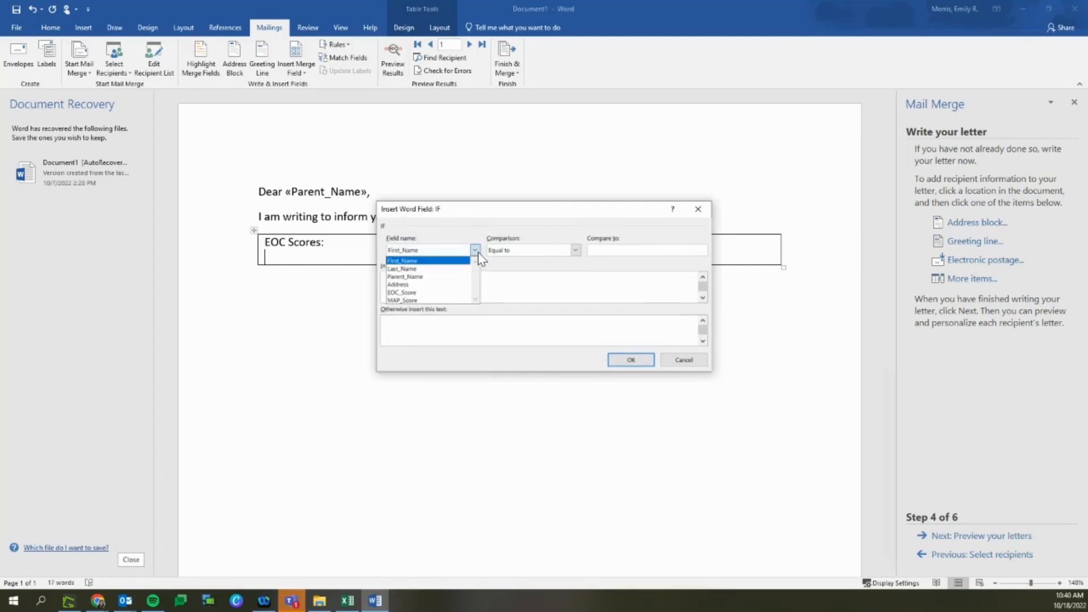
left_click(402, 292)
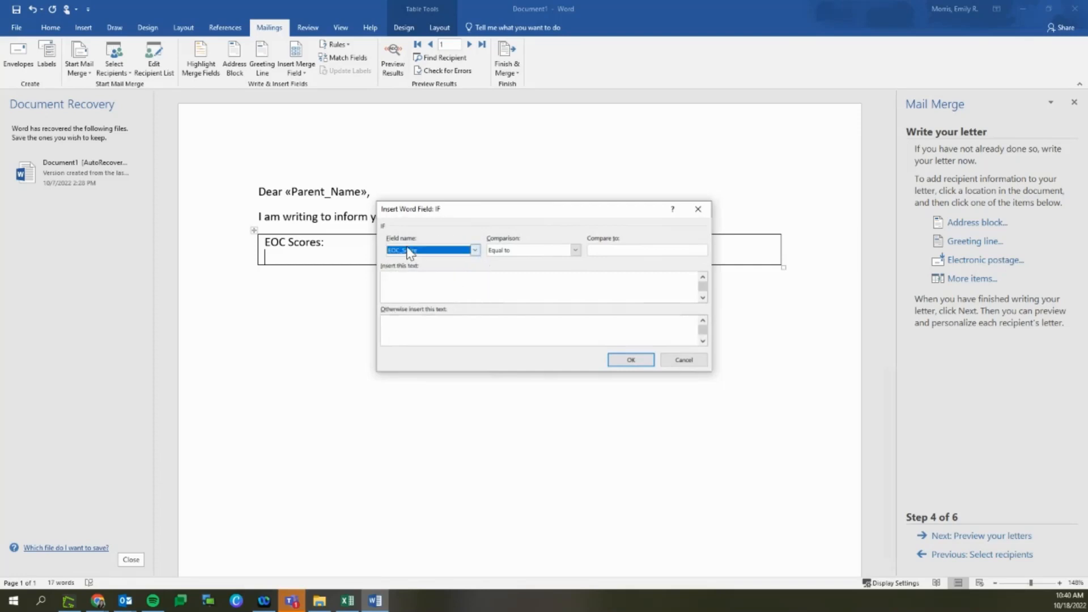
left_click(574, 250)
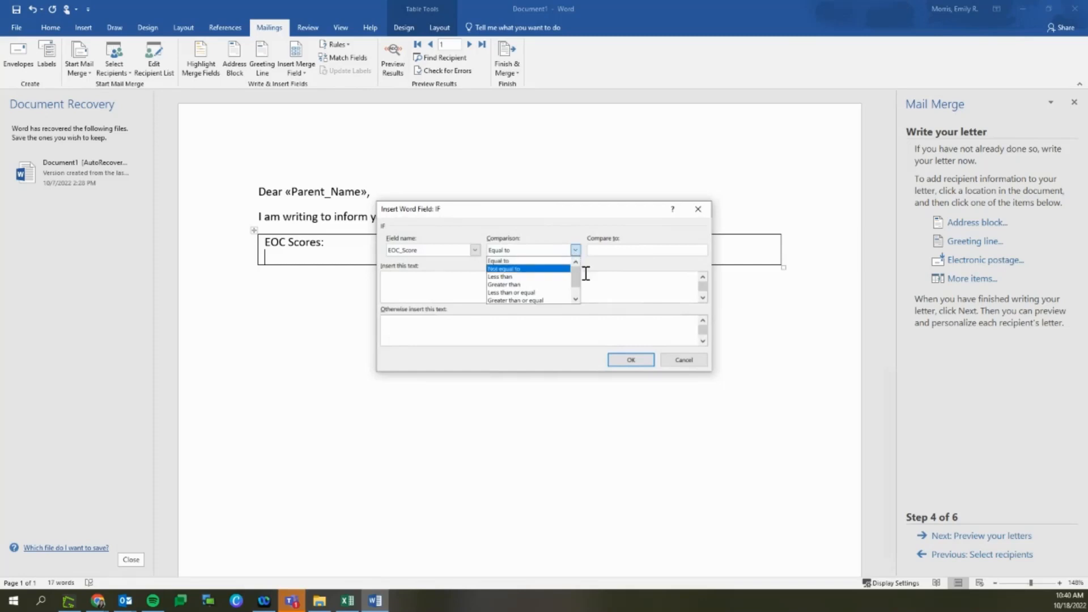
left_click(547, 293)
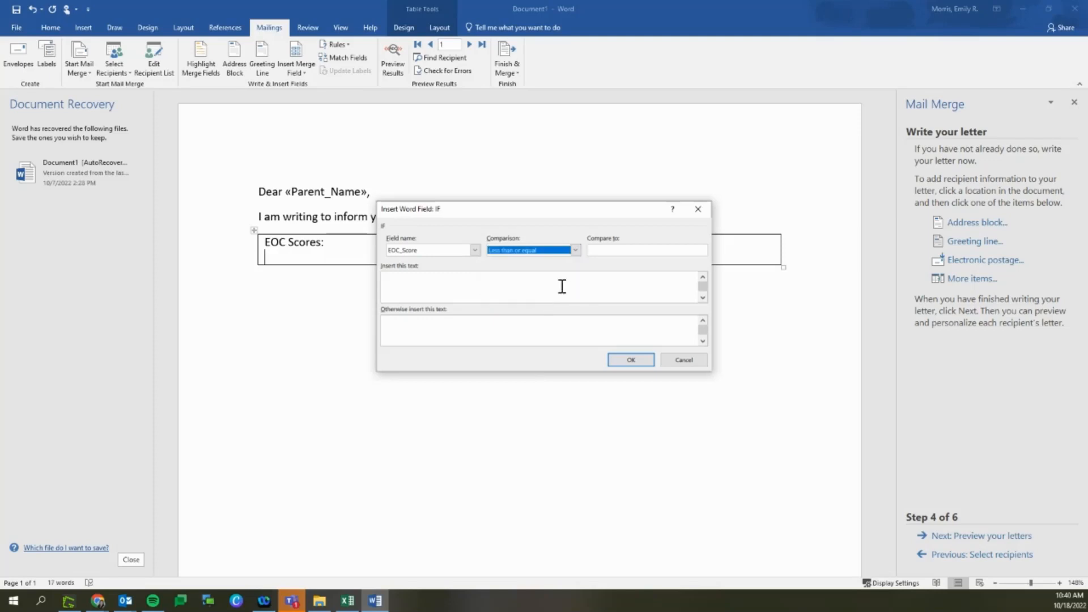
left_click(575, 251)
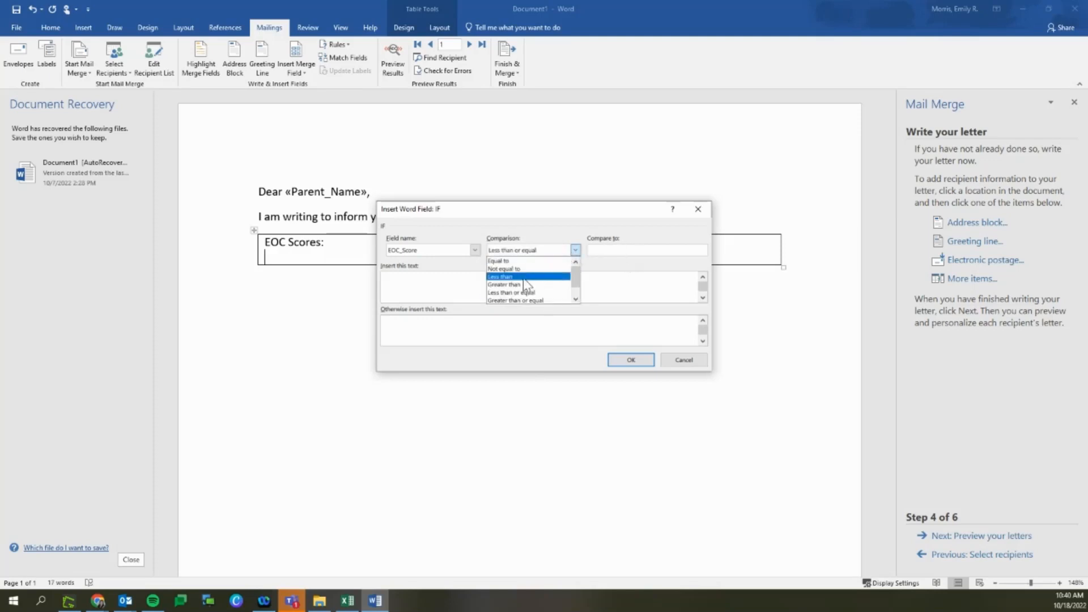
left_click(515, 277)
left_click(594, 248)
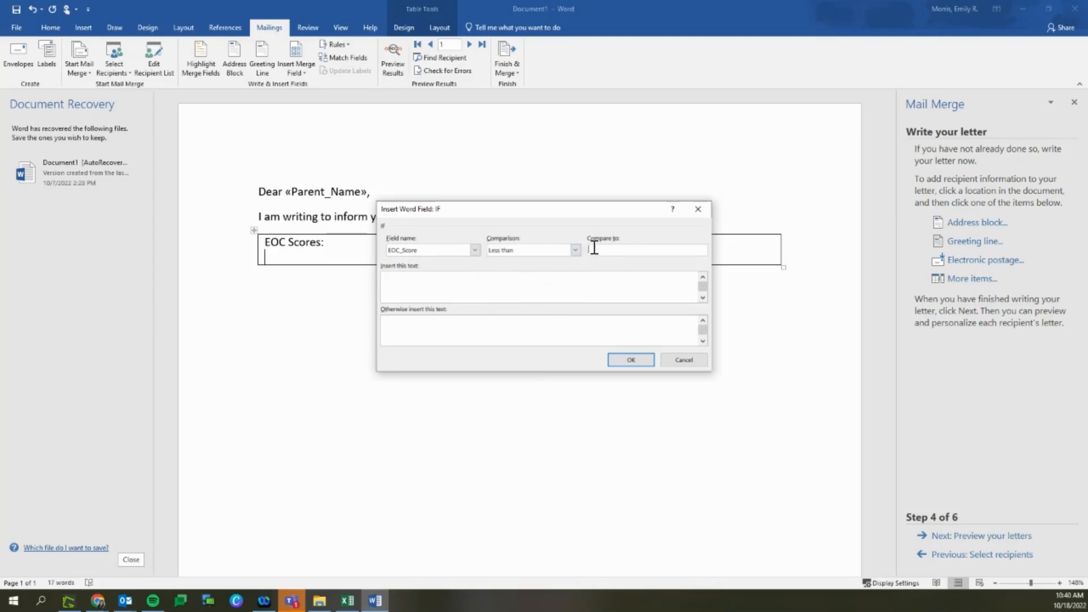
type("70")
Set the rule to insert "Tutorials" when true and "PASS" otherwise, keep the Less than comparison, and insert the rule.
left_click(605, 288)
type("Tutorials")
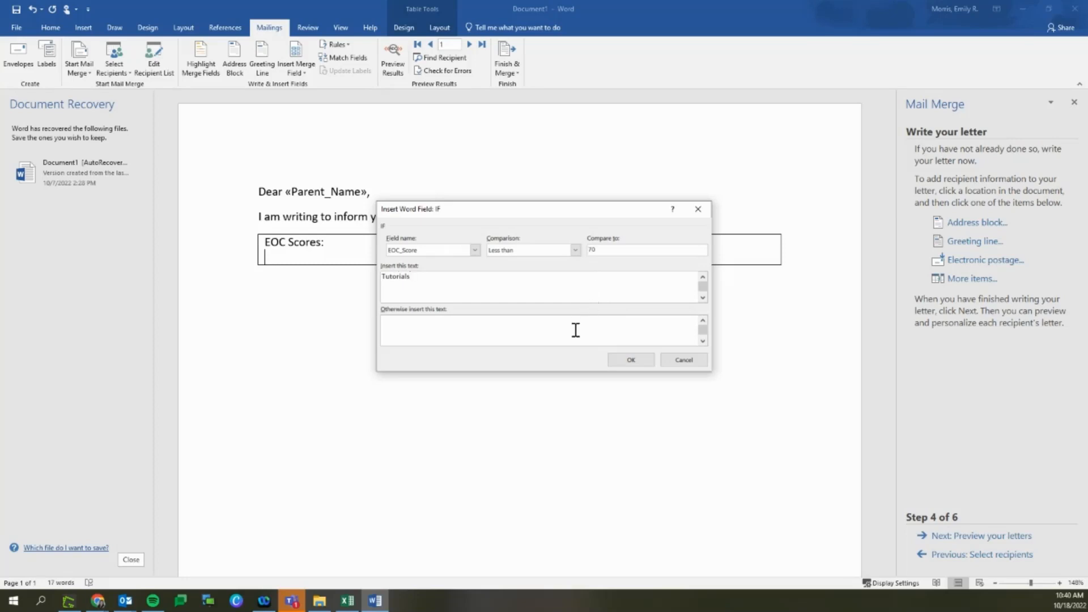
left_click(575, 331)
type("PASS")
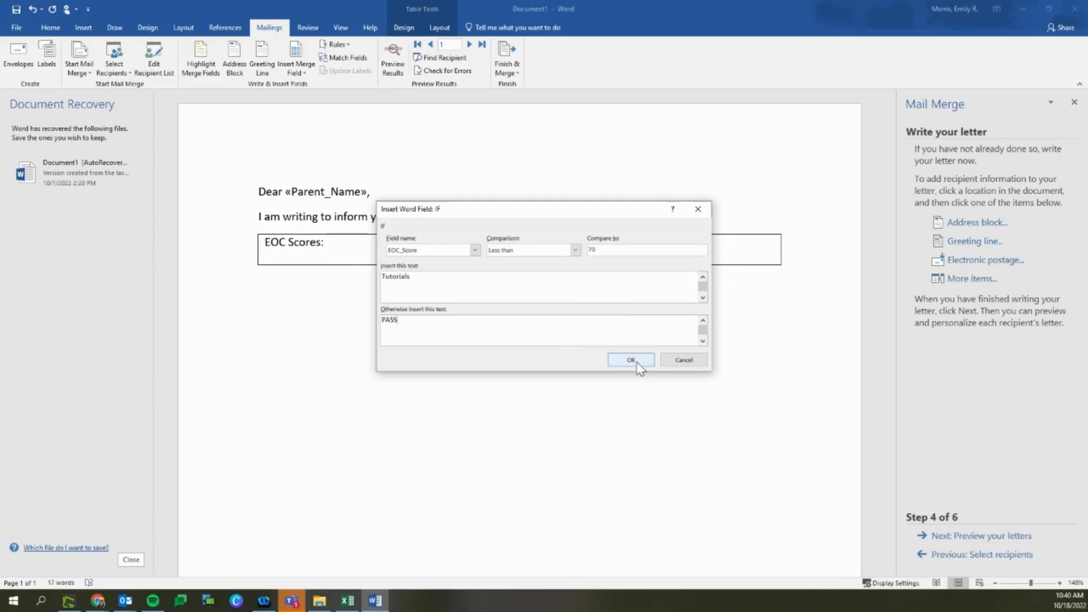
left_click(575, 249)
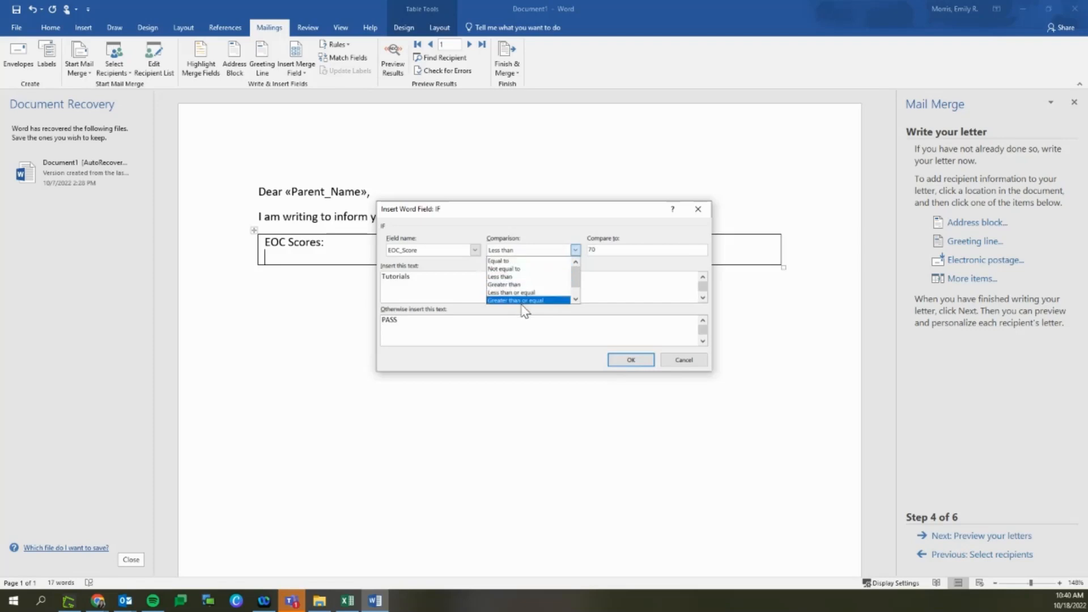
left_click(519, 278)
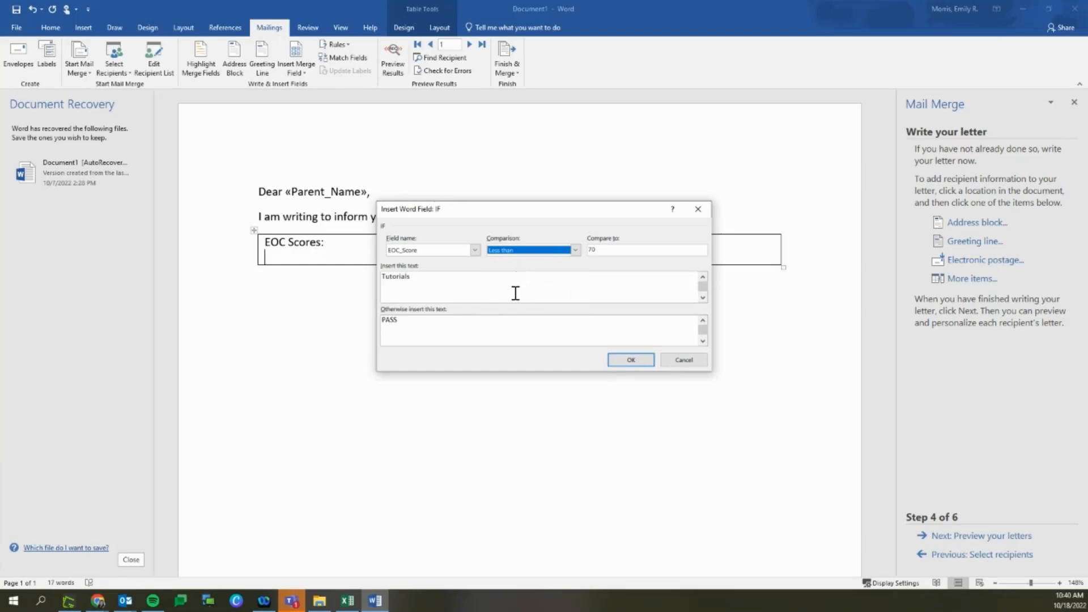
left_click(633, 359)
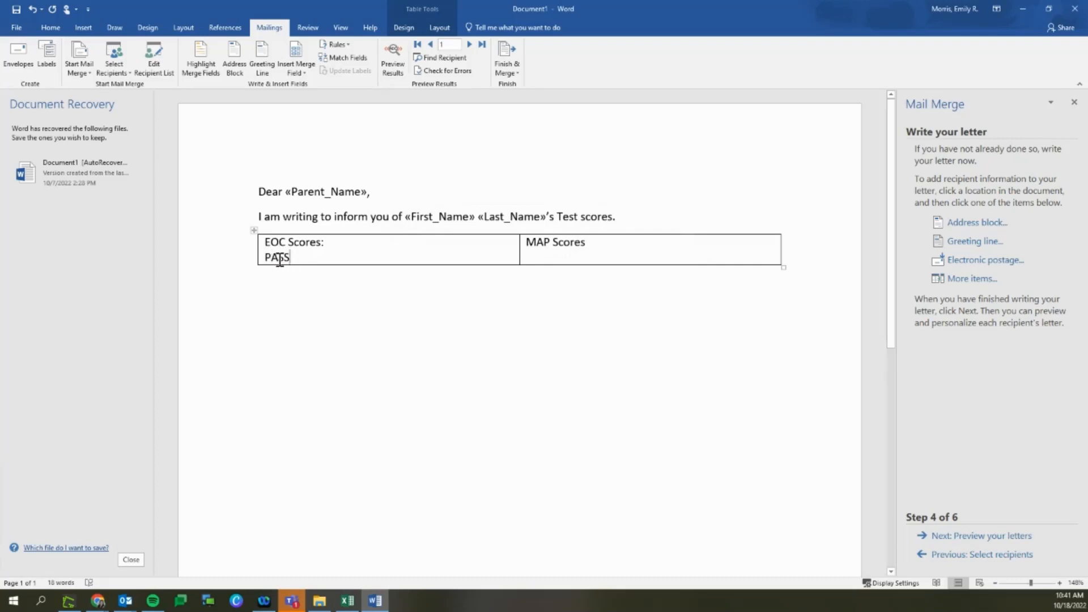
Start an If...Then...Else rule on a new line under "MAP Scores" that tests whether MAP_Score is less than 70.
left_click(530, 255)
key("Return")
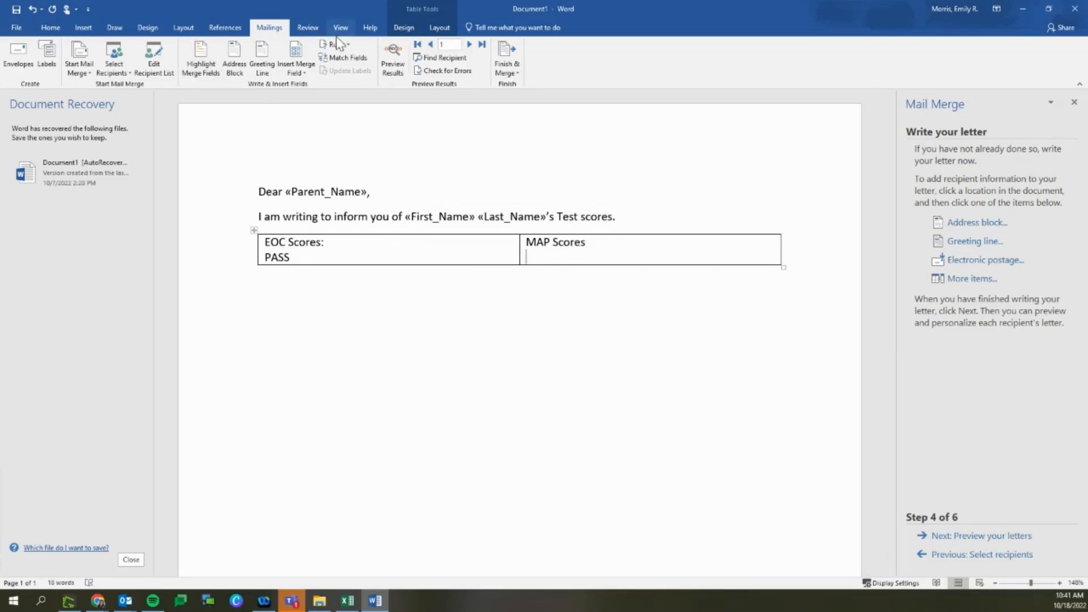
left_click(336, 44)
left_click(363, 86)
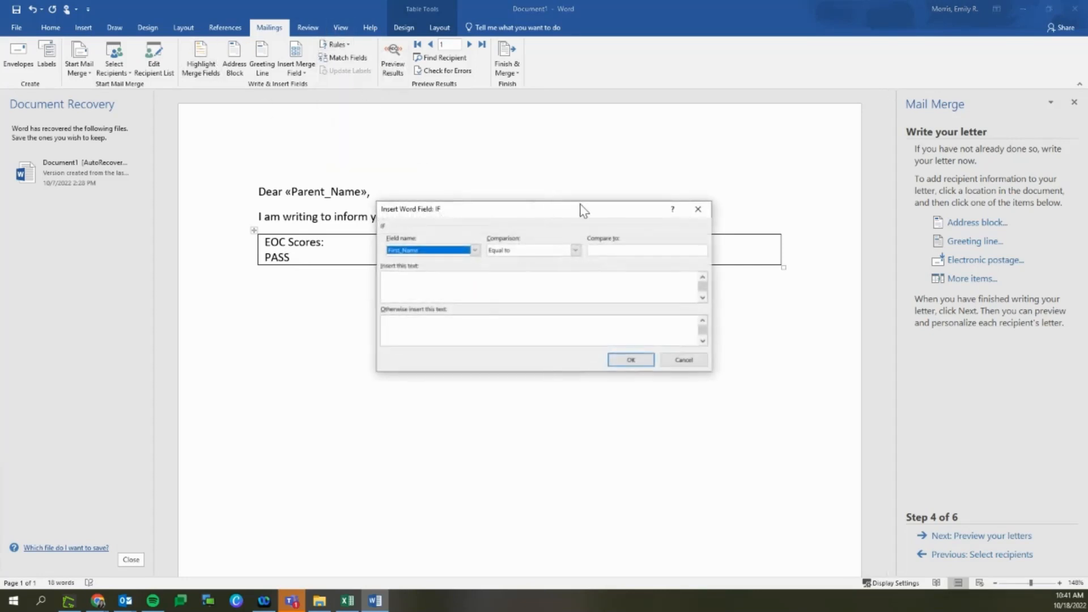
left_click(475, 250)
left_click(454, 298)
left_click(574, 250)
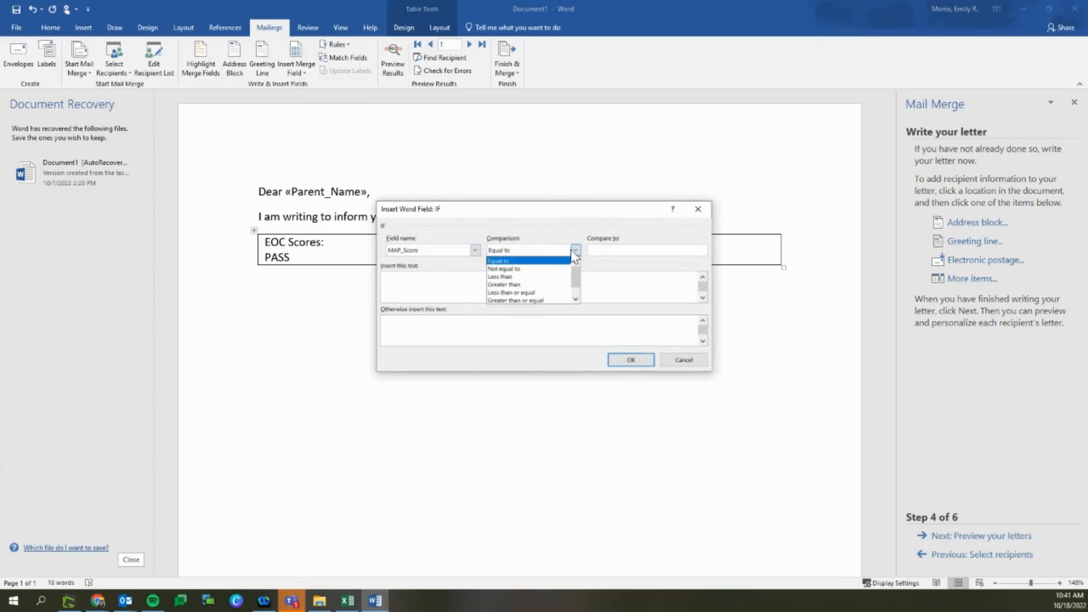
left_click(538, 277)
left_click(611, 249)
type("70")
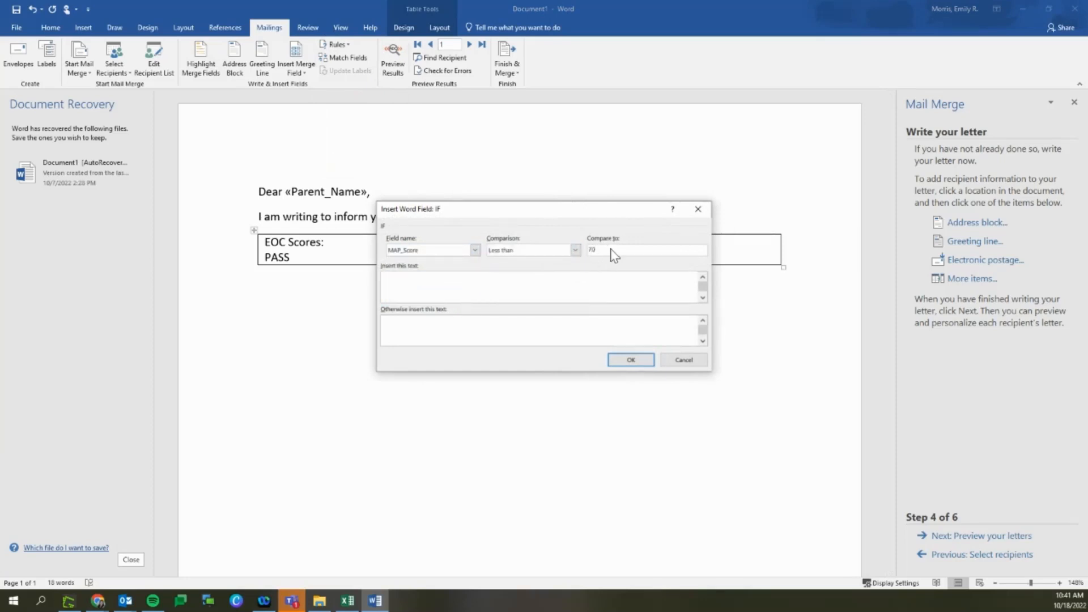
Set the MAP_Score rule to insert "Tutorials" when true and "PASS" otherwise, and insert it in the table cell.
left_click(608, 281)
type("Tutorials")
left_click(623, 323)
type("PASS")
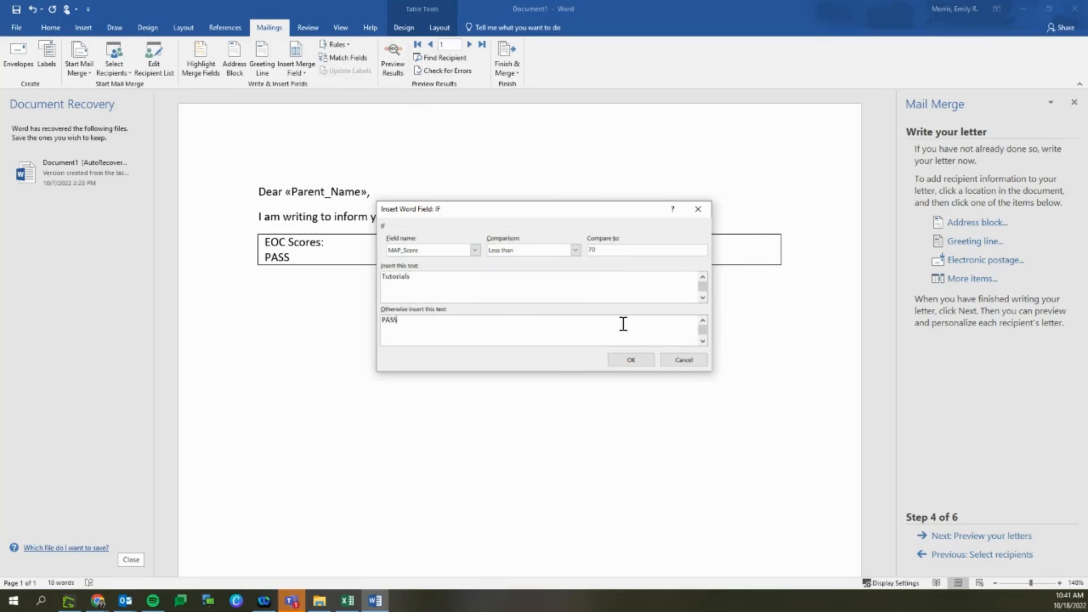
left_click(645, 359)
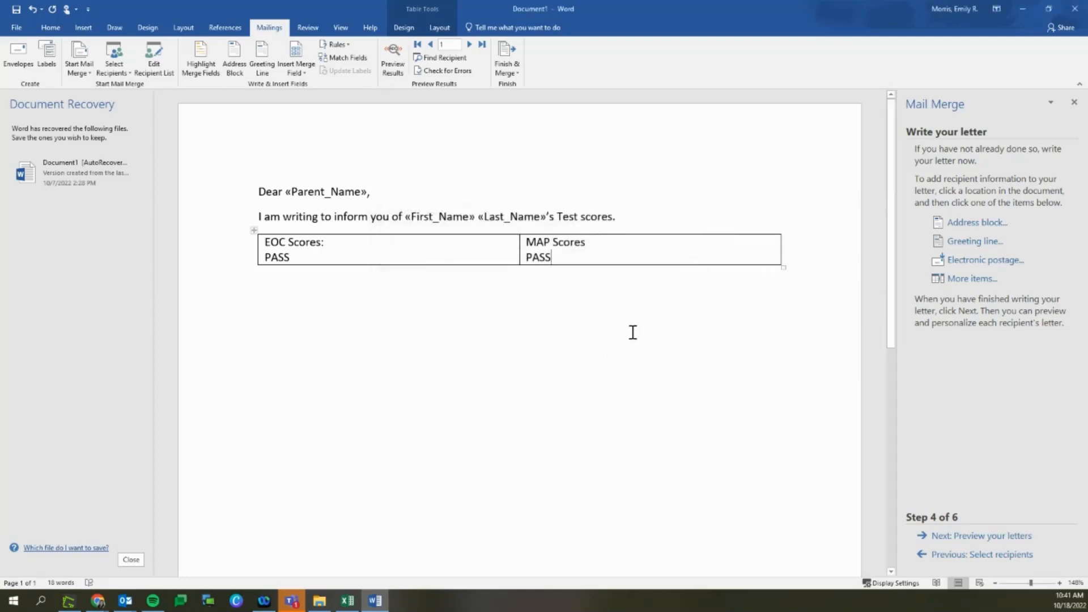
left_click(301, 306)
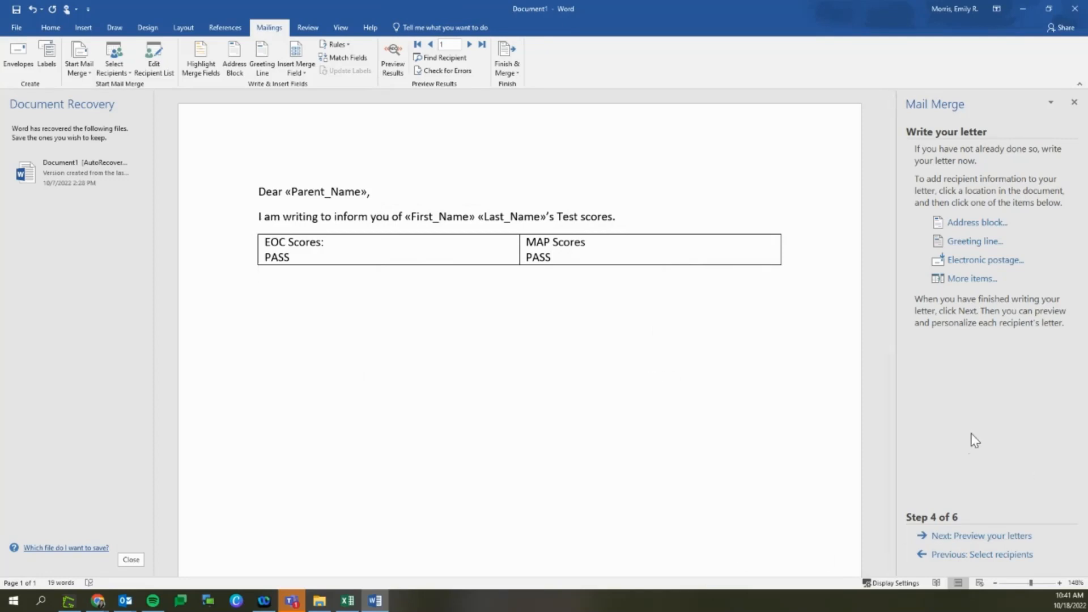
Preview the merged letters from the first through the fourth recipient and back, and advance the wizard to completing the merge.
left_click(959, 545)
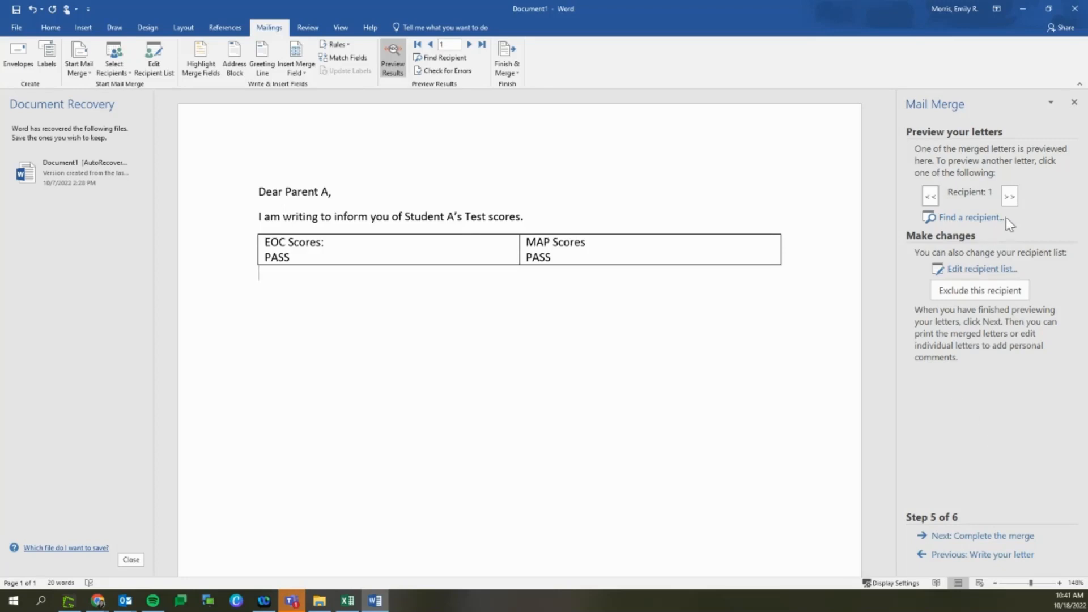
left_click(1010, 197)
left_click(1009, 197)
left_click(1009, 197)
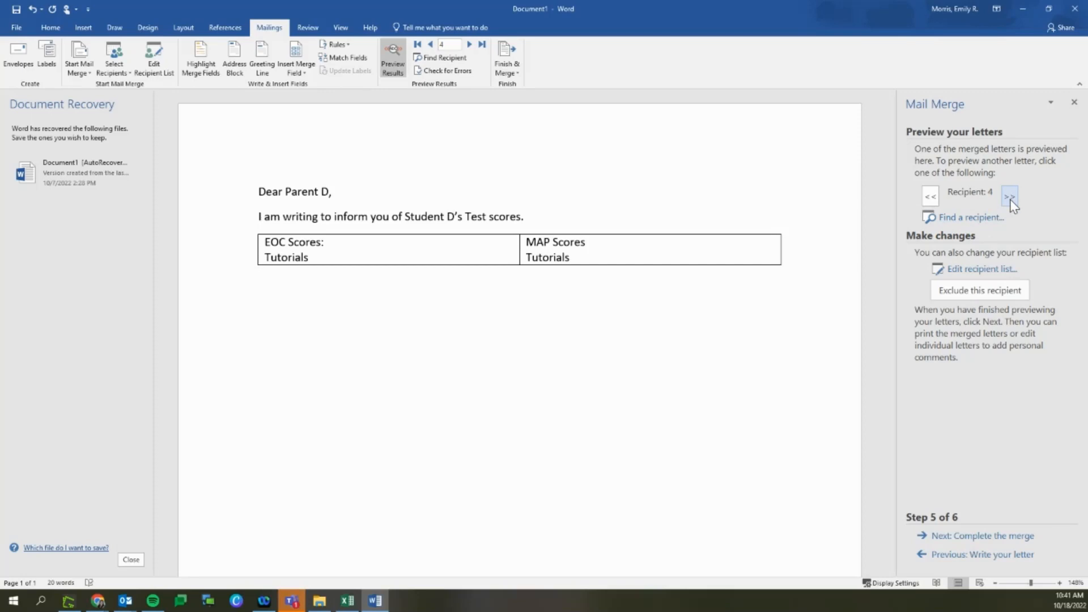
left_click(930, 198)
left_click(931, 198)
left_click(931, 198)
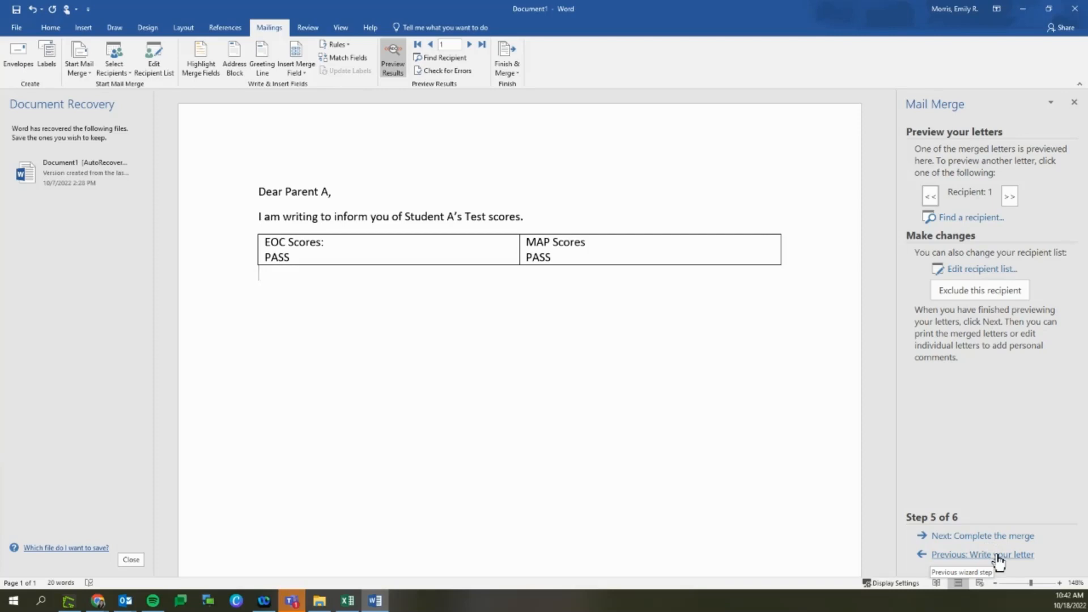
left_click(998, 537)
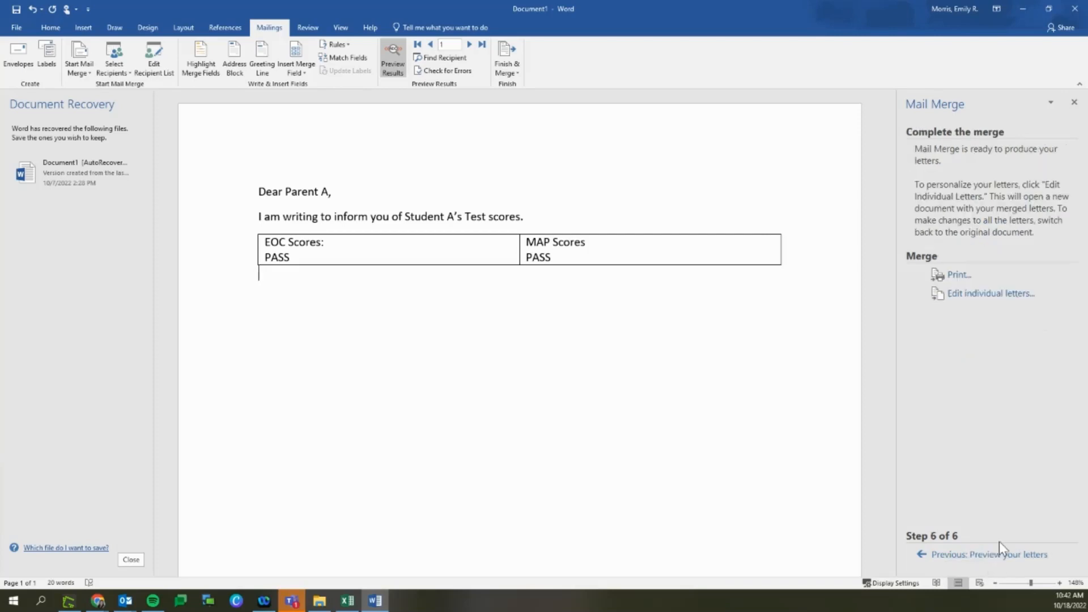